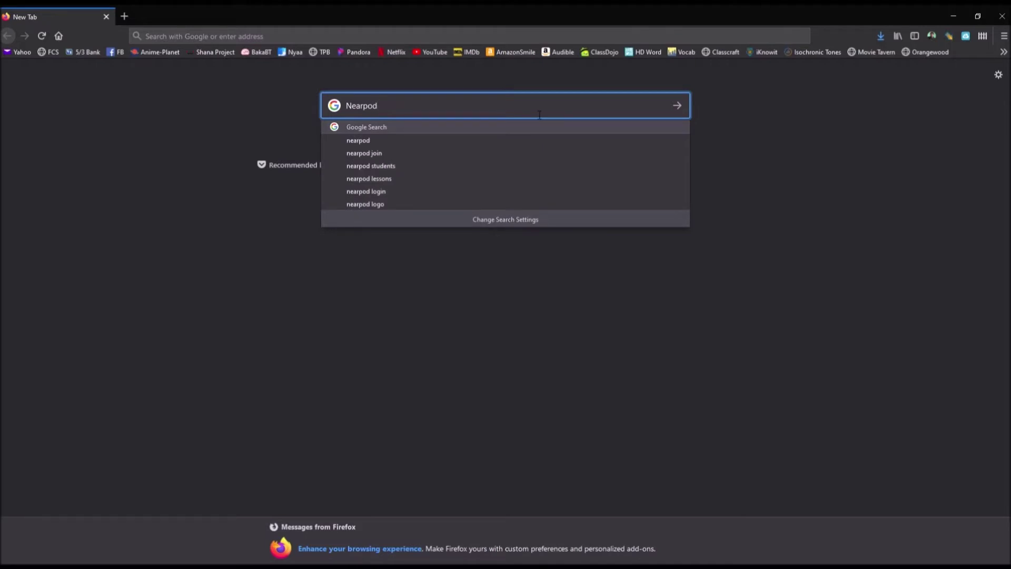
# Search the web for Nearpod, then open its login page and log in to the teacher account with the saved credentials
pyautogui.press('Return')
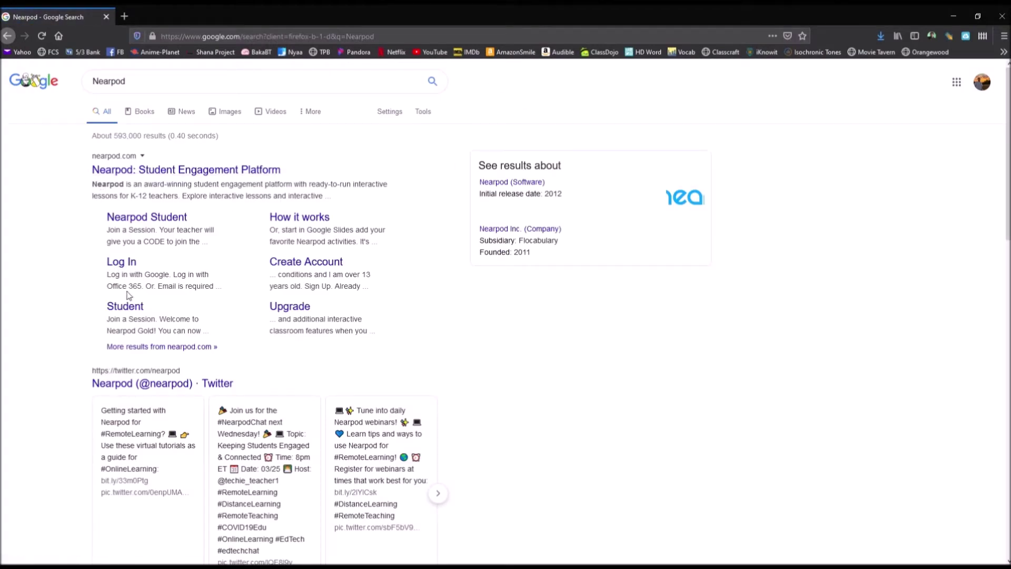
pyautogui.click(132, 267)
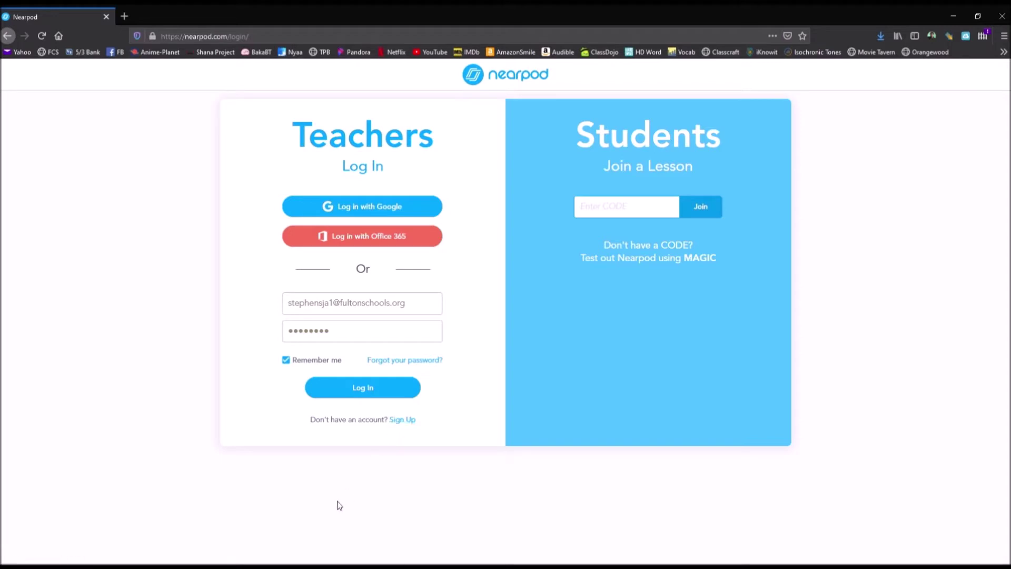
pyautogui.click(348, 390)
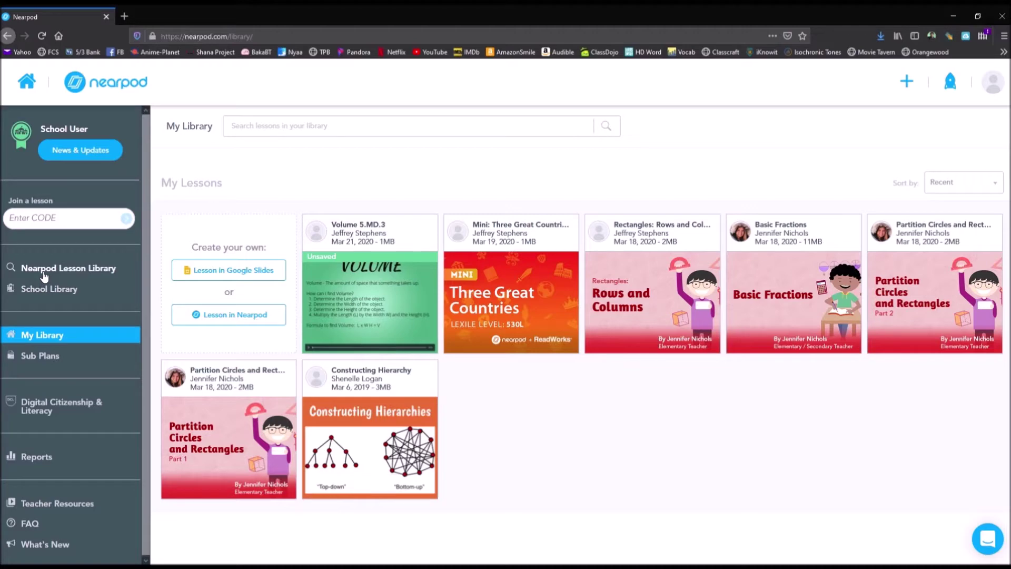
# Open the Nearpod support chat and start a new conversation to view the message area
pyautogui.click(992, 541)
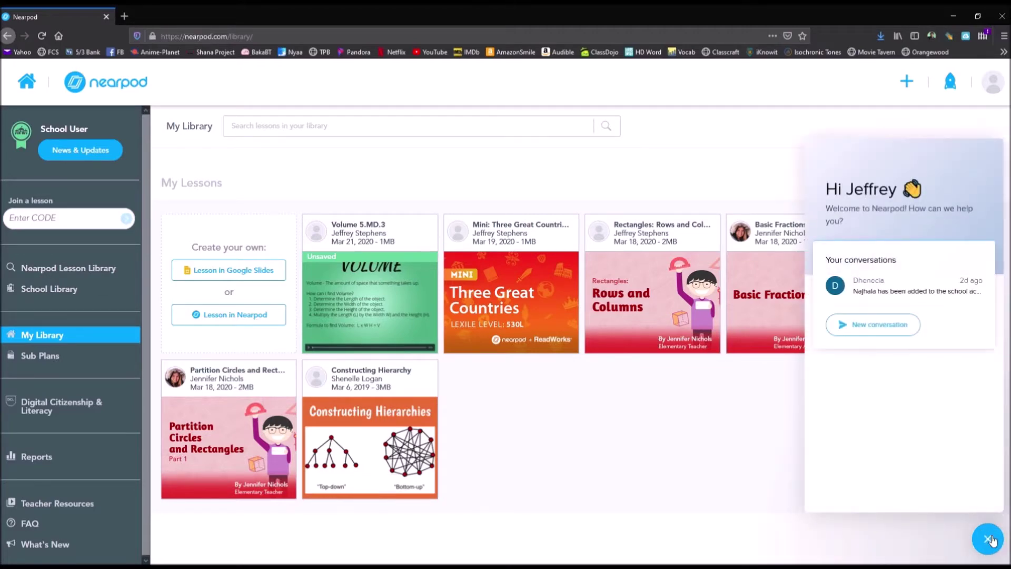
pyautogui.click(878, 325)
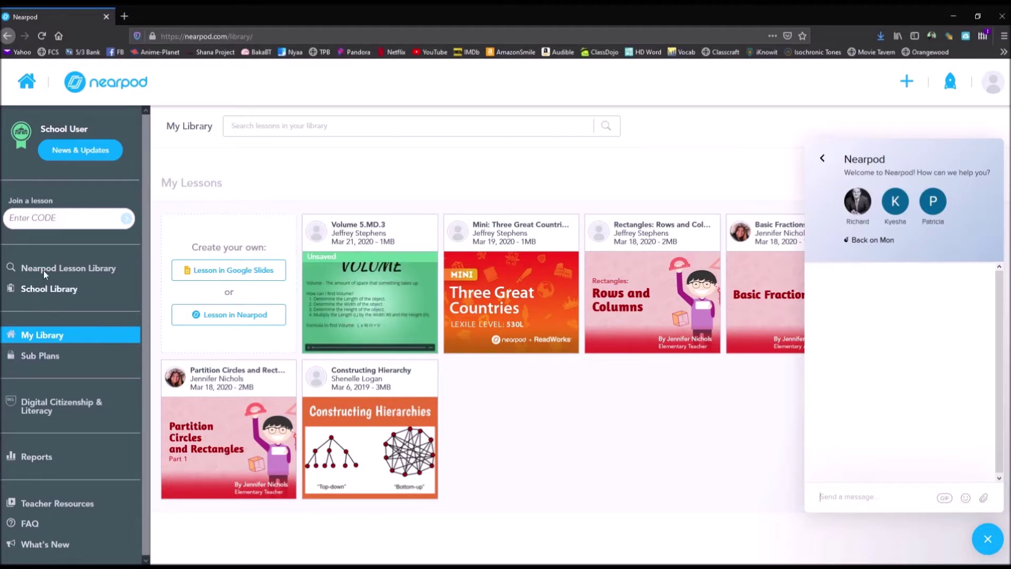
# Filter the Nearpod Lesson Library by the CCSS standard, Math subject and 2nd grade
pyautogui.click(70, 268)
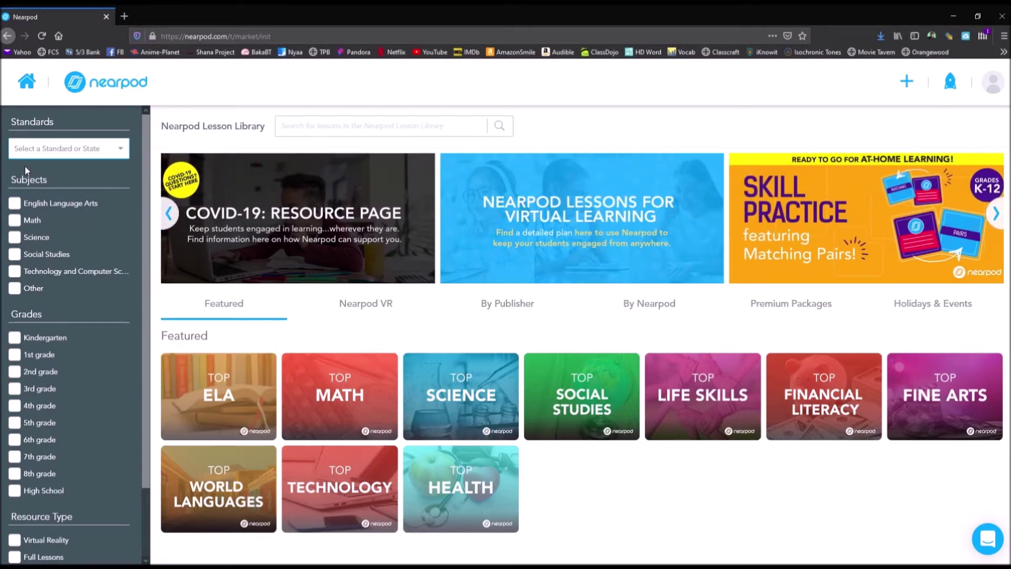
pyautogui.click(25, 166)
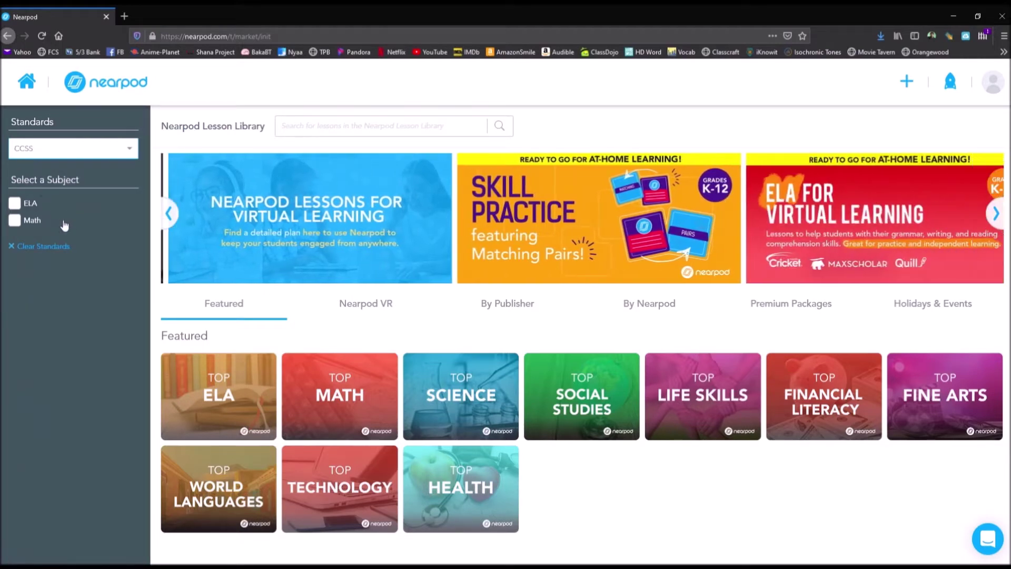
pyautogui.click(16, 222)
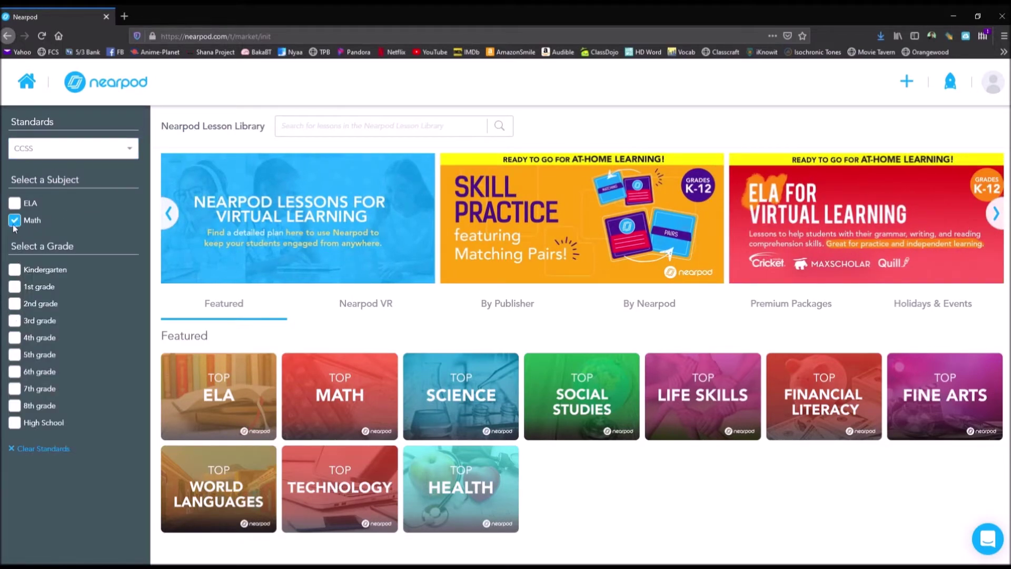
pyautogui.click(19, 305)
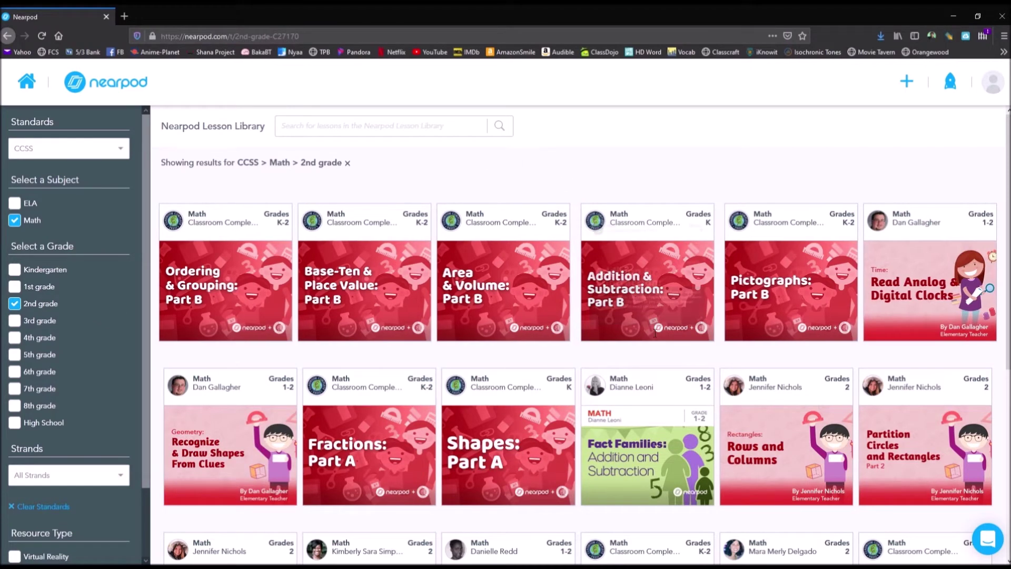
# Narrow the lesson results to the strand CCSS.Math.Content.2.G.A.2 on partitioning rectangles into rows and columns
pyautogui.scroll(-1, 106, 410)
pyautogui.click(124, 421)
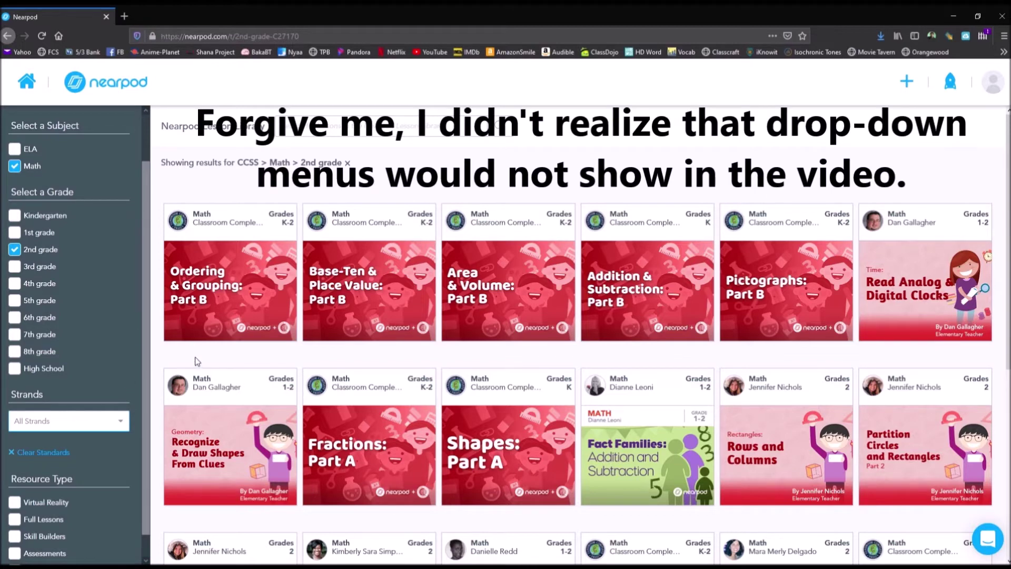
pyautogui.click(127, 190)
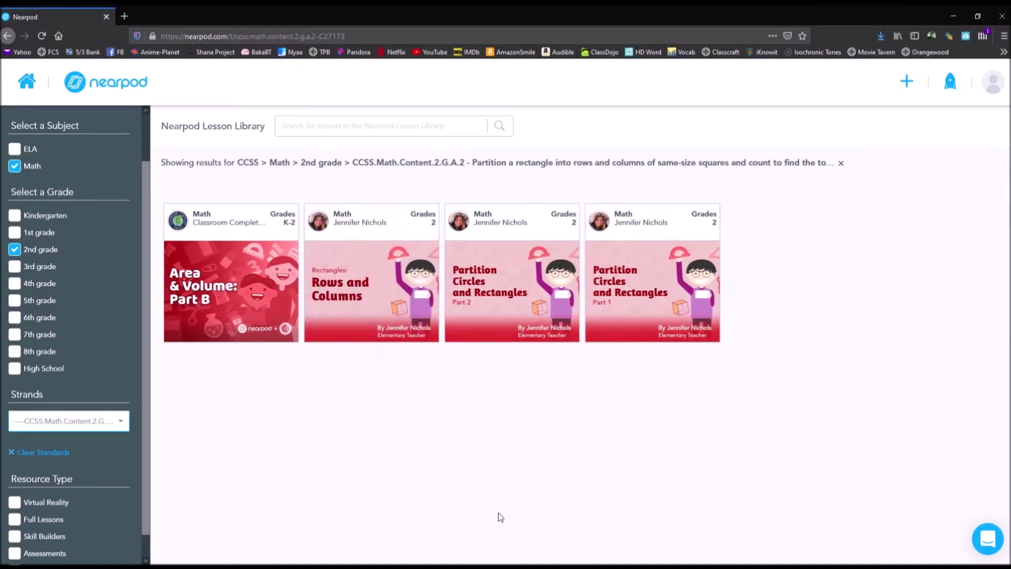
# Review the sharing options for the Rectangles: Rows and Columns lesson and close them
pyautogui.moveTo(400, 306)
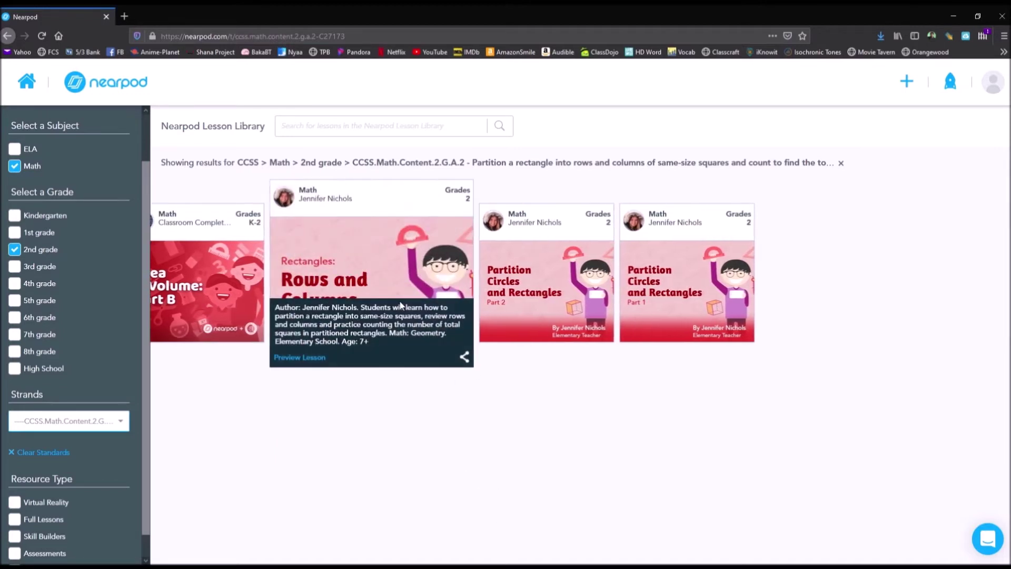
pyautogui.click(465, 358)
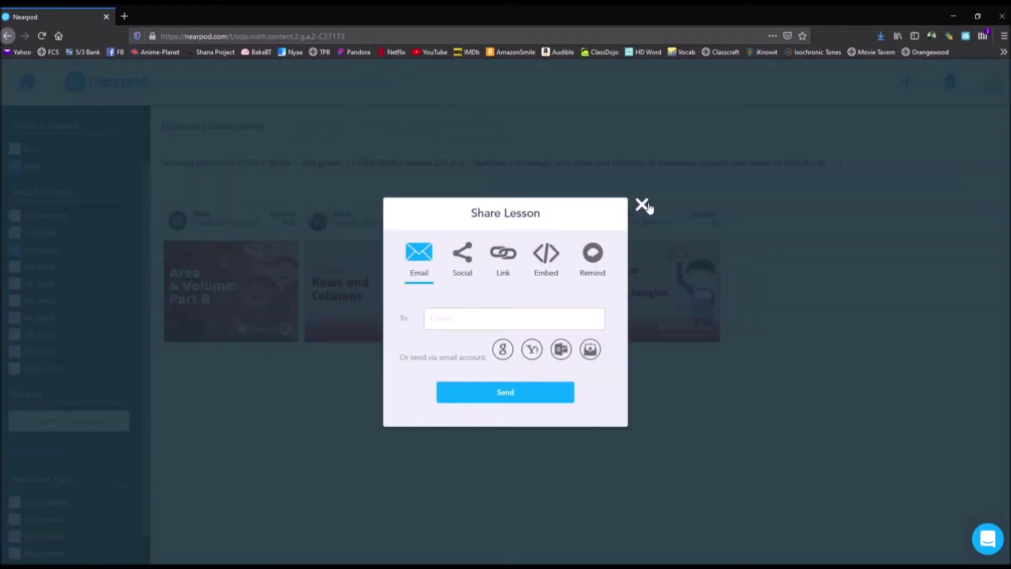
pyautogui.click(643, 205)
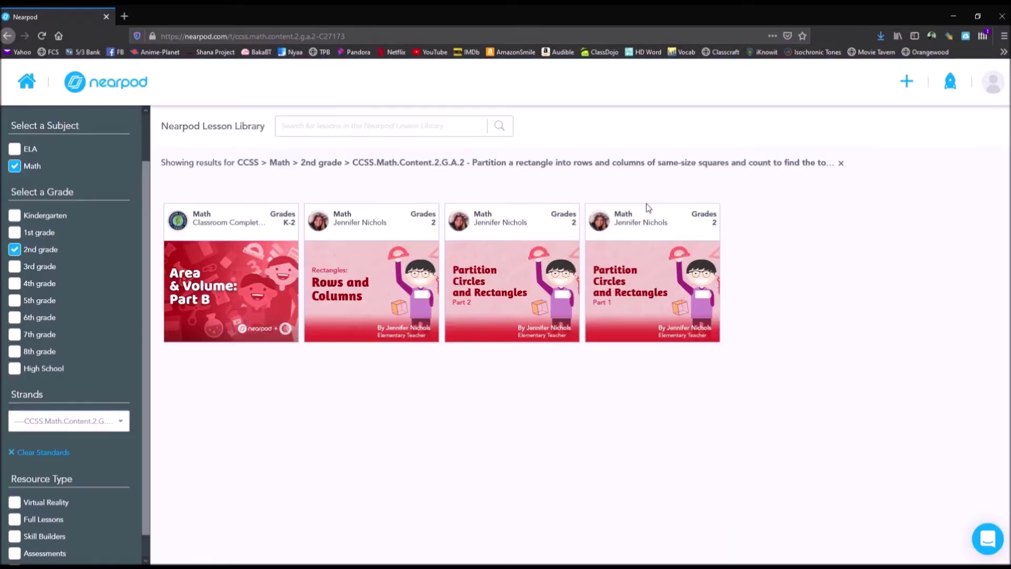
# Return to My Library and open the Volume 5.MD.3 lesson for editing
pyautogui.click(36, 86)
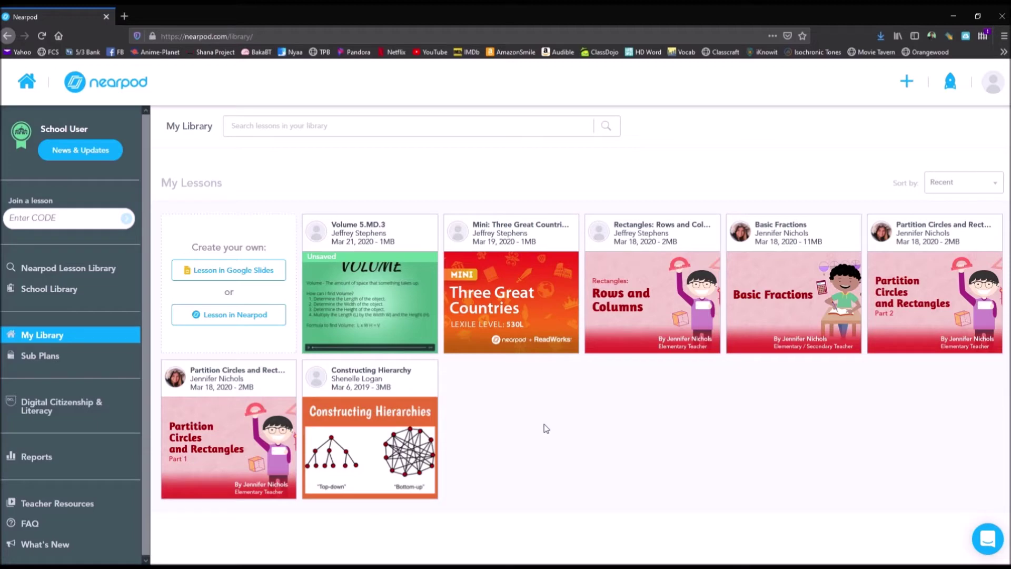
pyautogui.moveTo(875, 341)
pyautogui.moveTo(369, 284)
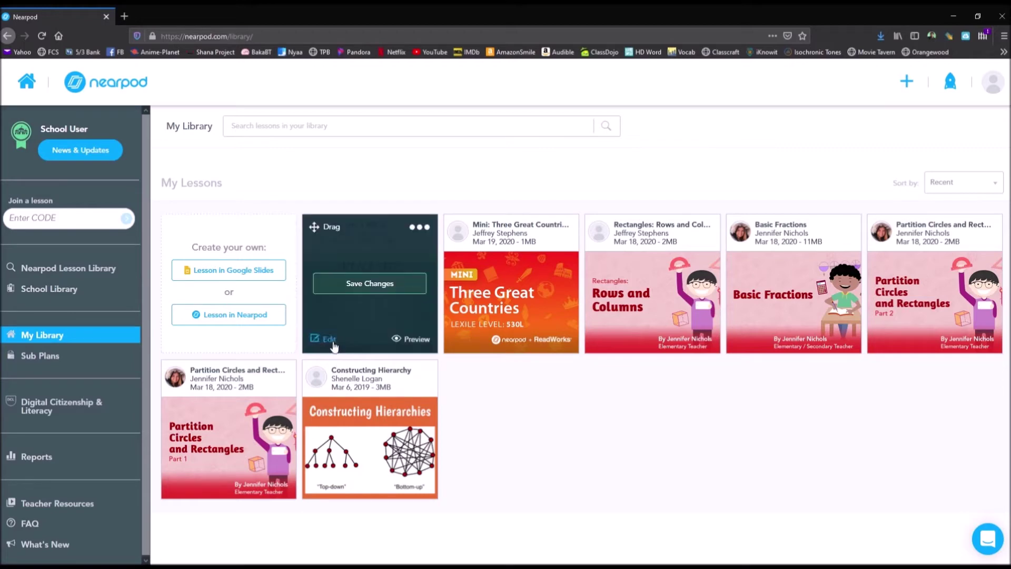
pyautogui.click(914, 85)
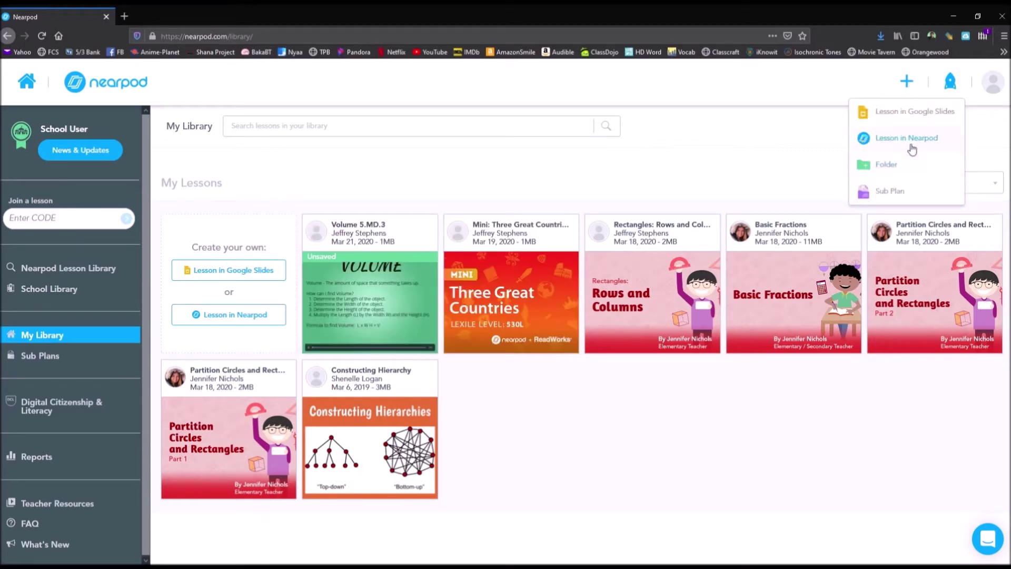
pyautogui.moveTo(378, 309)
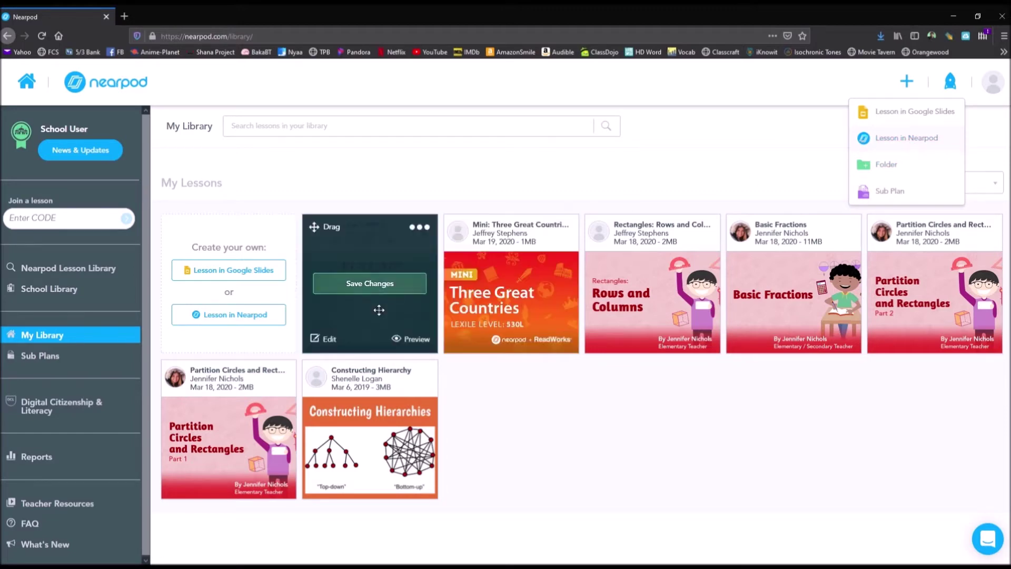
pyautogui.click(329, 339)
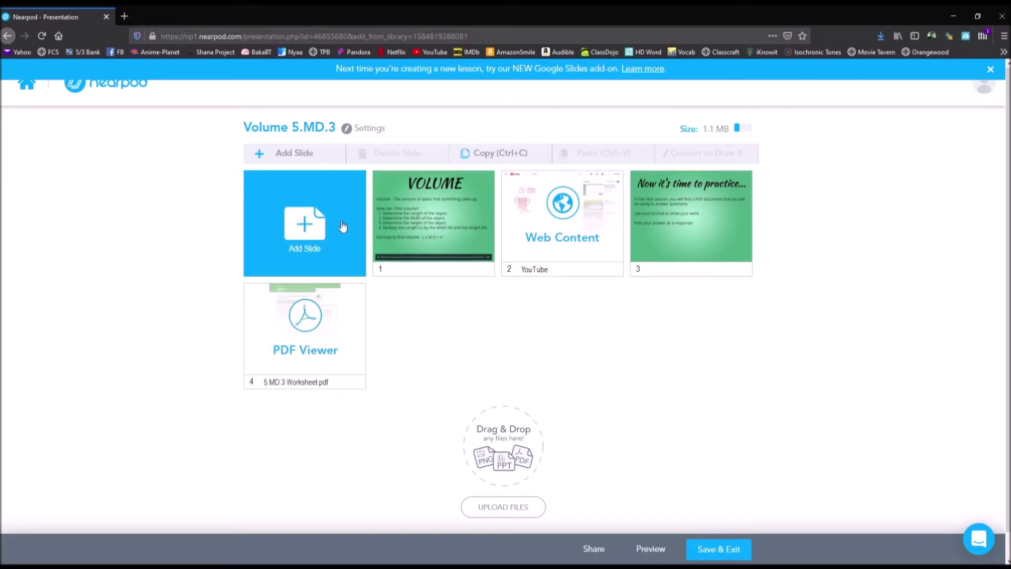
# Correct the formula on the first slide, VOLUME, to read L x W x H = V and save the slide
pyautogui.click(466, 219)
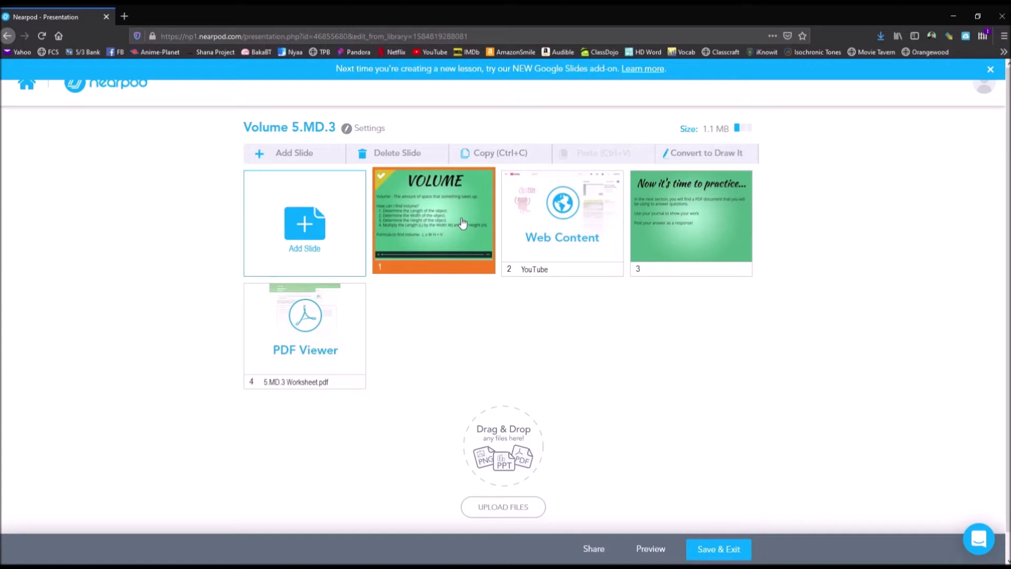
pyautogui.doubleClick(462, 223)
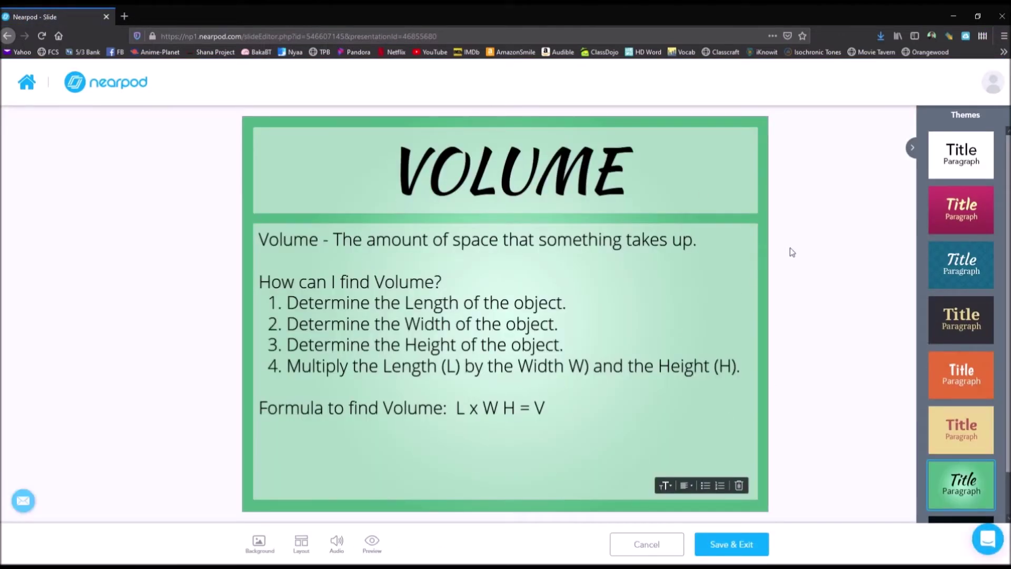
pyautogui.click(563, 417)
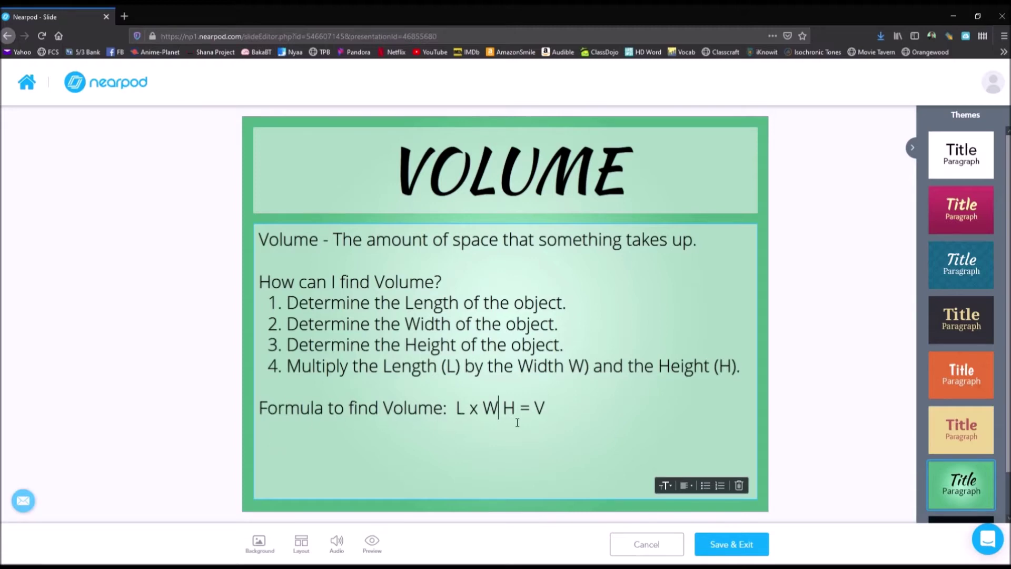
pyautogui.write('x')
pyautogui.click(730, 550)
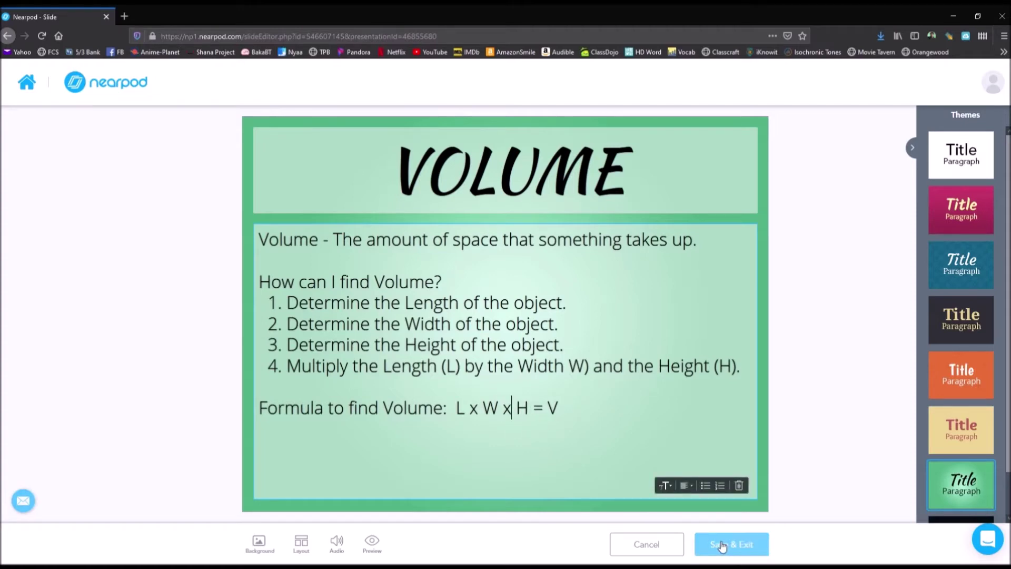
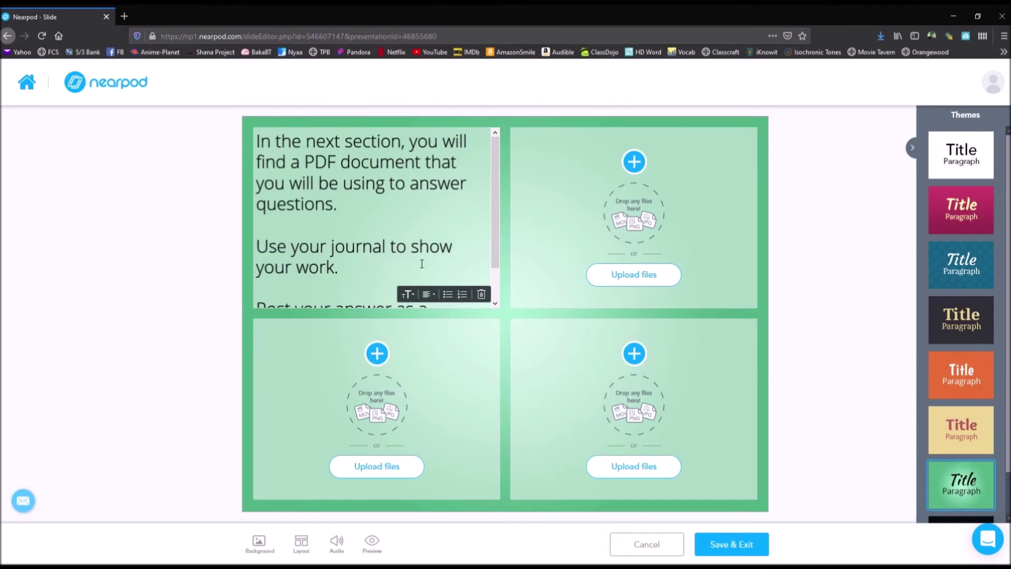
# Check the audio options of the practice instructions slide, then leave its editor and discard the edits
pyautogui.click(336, 543)
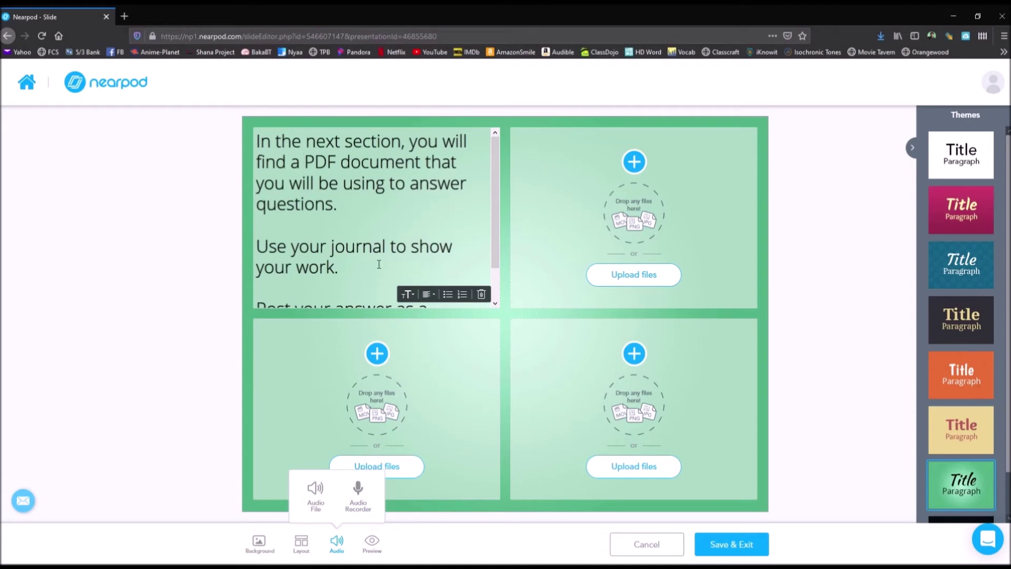
pyautogui.click(664, 546)
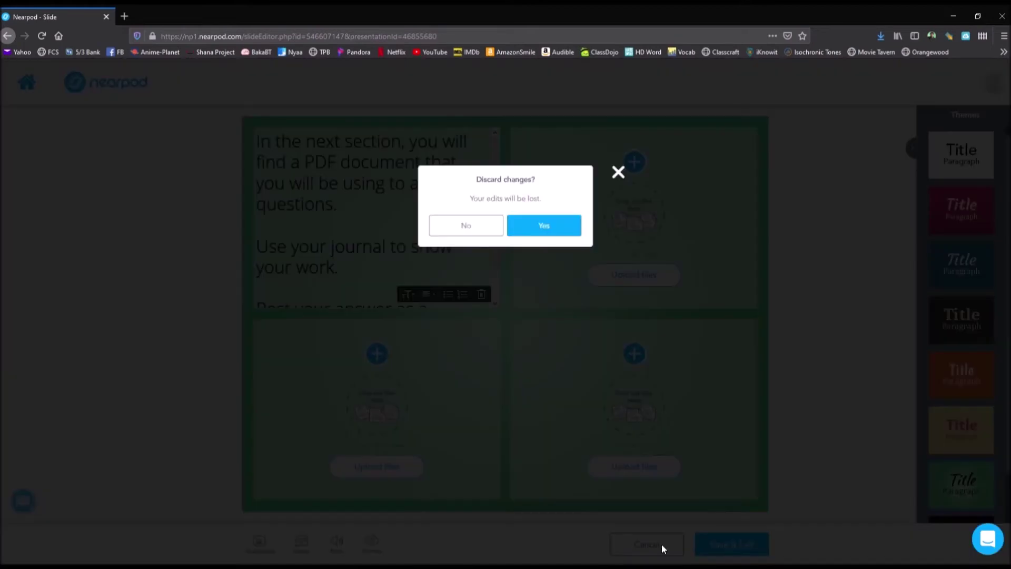
pyautogui.click(547, 227)
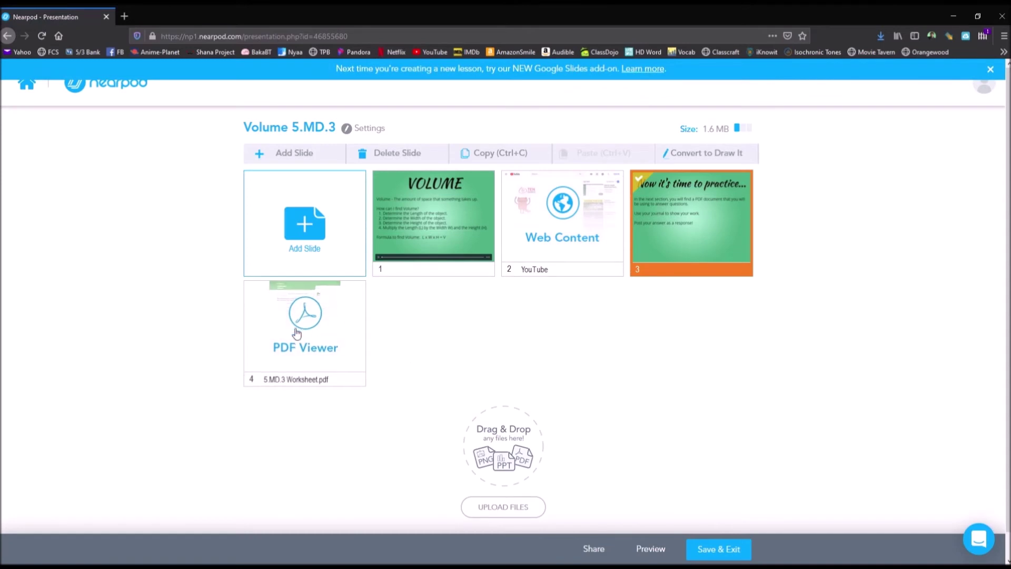
# View the 5.MD.3 Worksheet.pdf attached to the fourth slide and close it
pyautogui.click(296, 333)
pyautogui.click(295, 331)
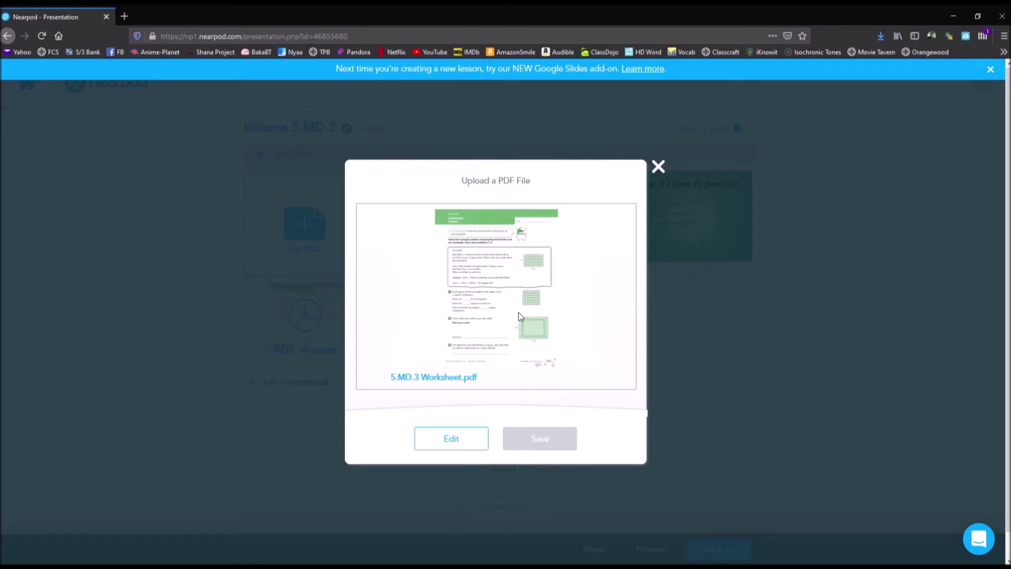
pyautogui.click(445, 377)
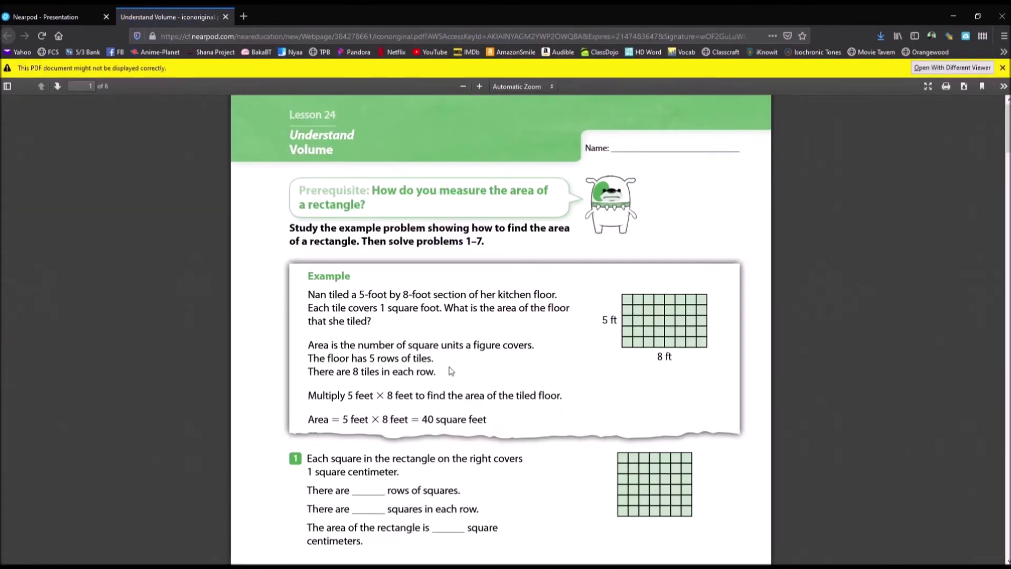
pyautogui.hotkey('ctrl', 'w')
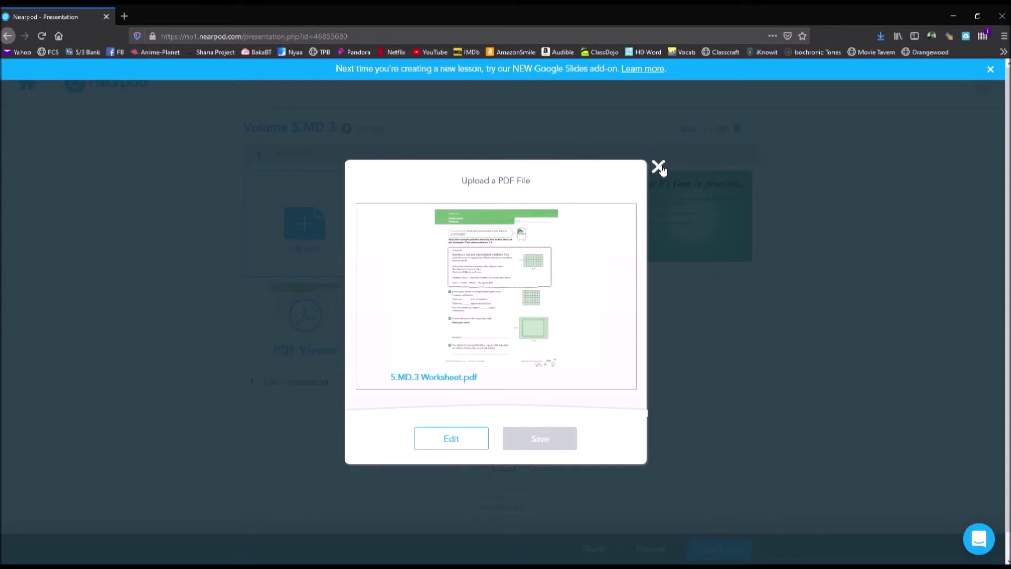
pyautogui.click(658, 167)
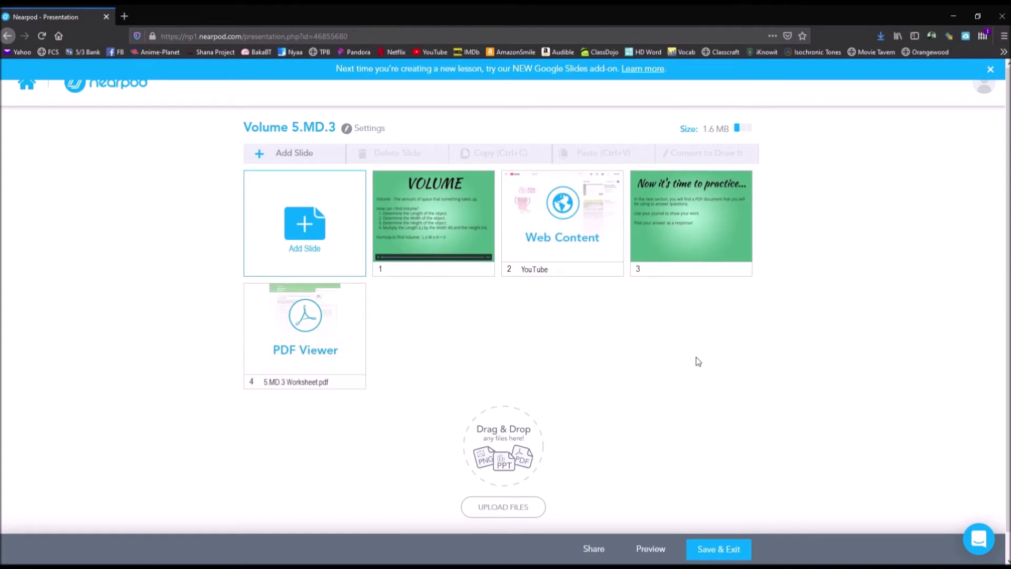
pyautogui.click(702, 236)
pyautogui.click(325, 344)
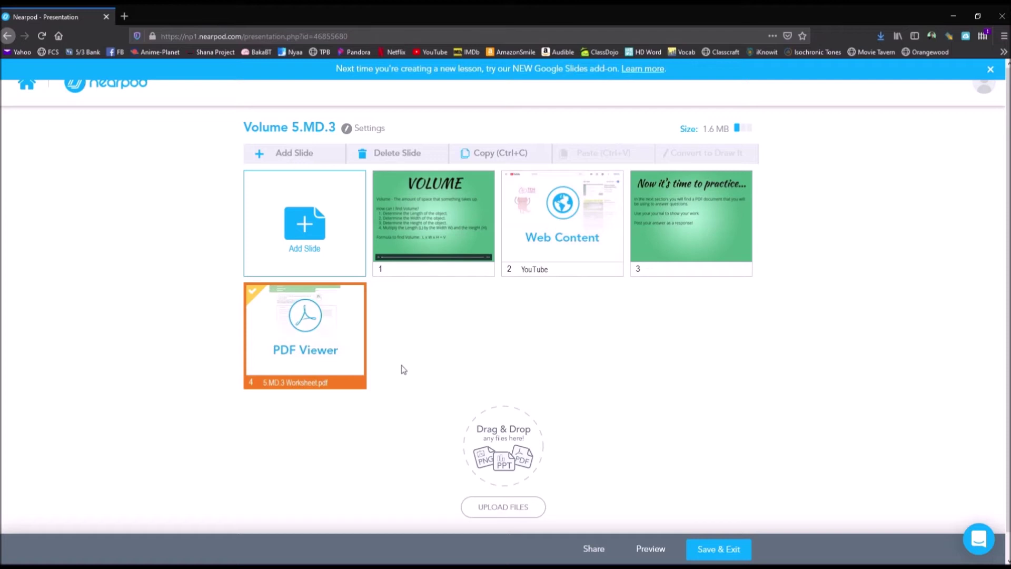
pyautogui.click(480, 356)
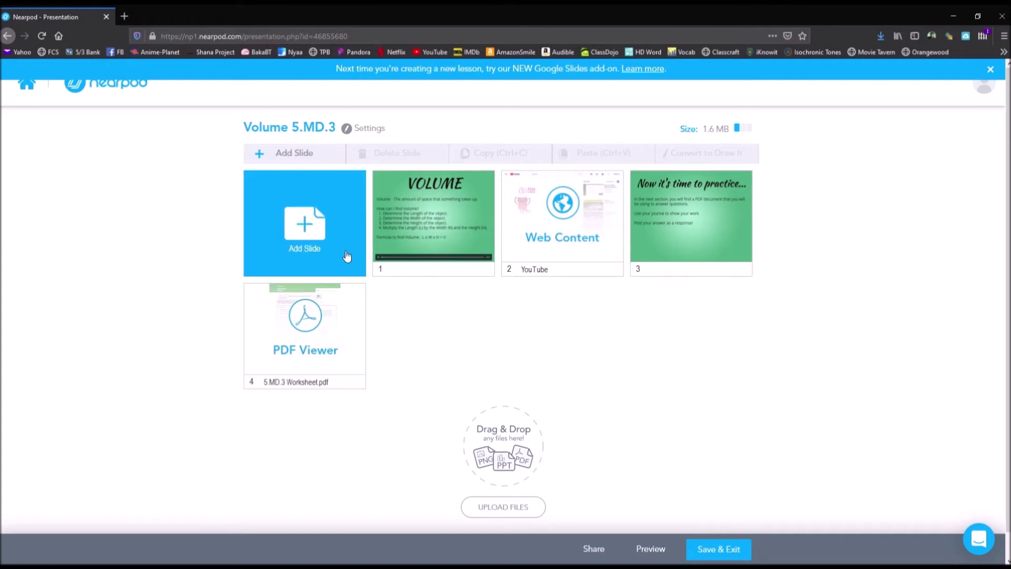
# Browse the activity types available for a new slide and add an Open Ended Question to the lesson
pyautogui.click(330, 255)
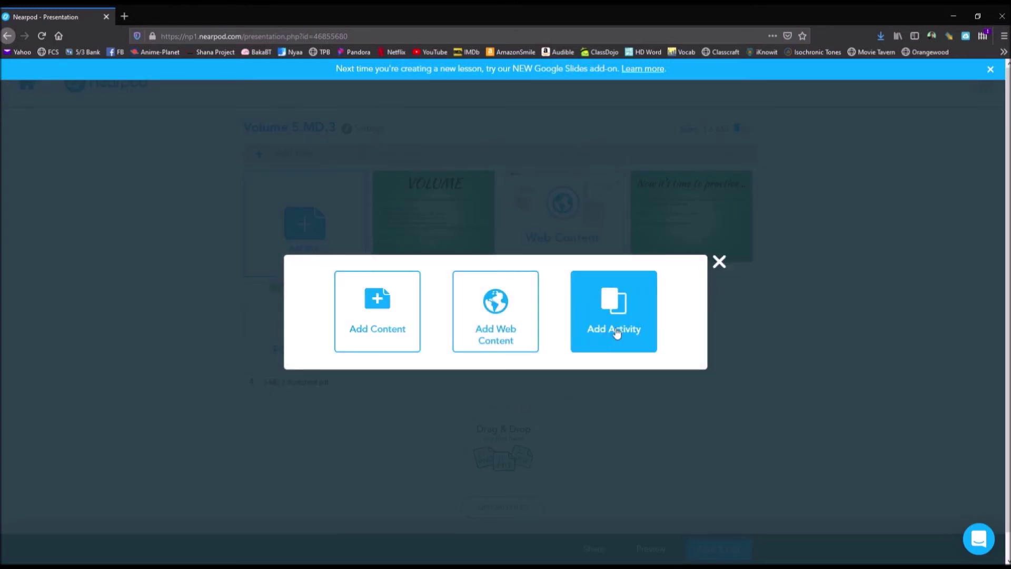
pyautogui.click(634, 339)
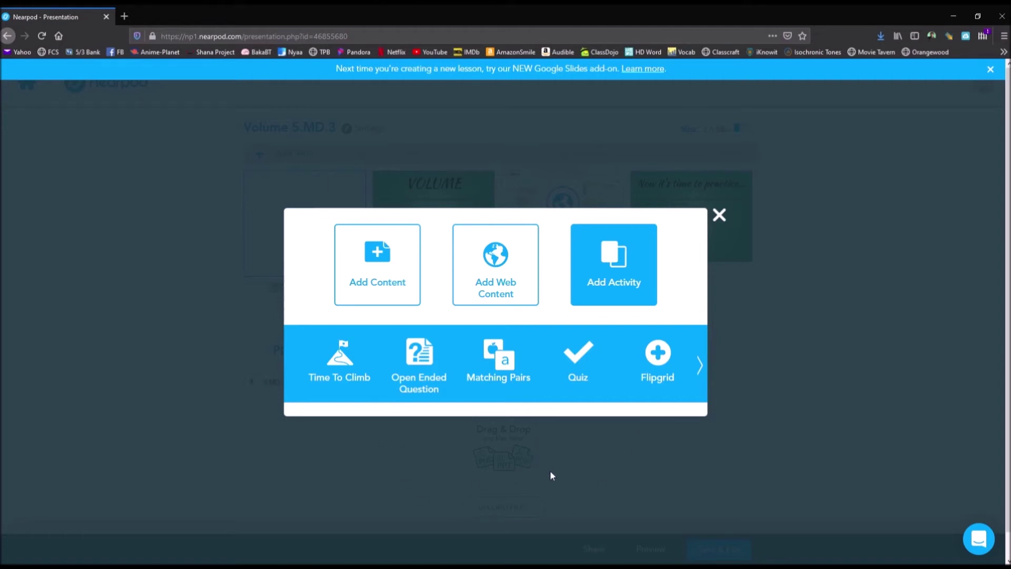
pyautogui.click(701, 363)
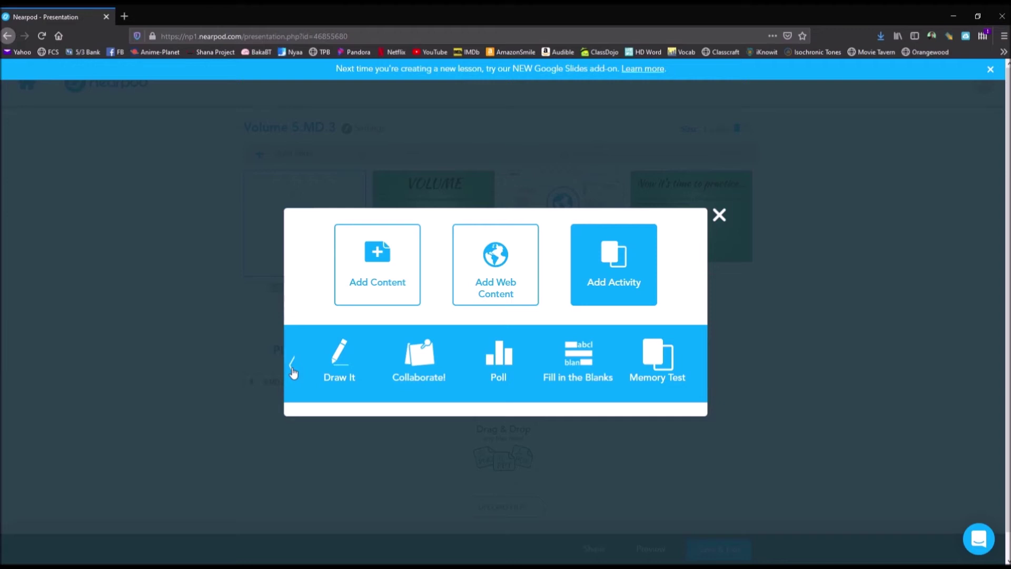
pyautogui.doubleClick(615, 287)
pyautogui.click(293, 363)
pyautogui.click(292, 364)
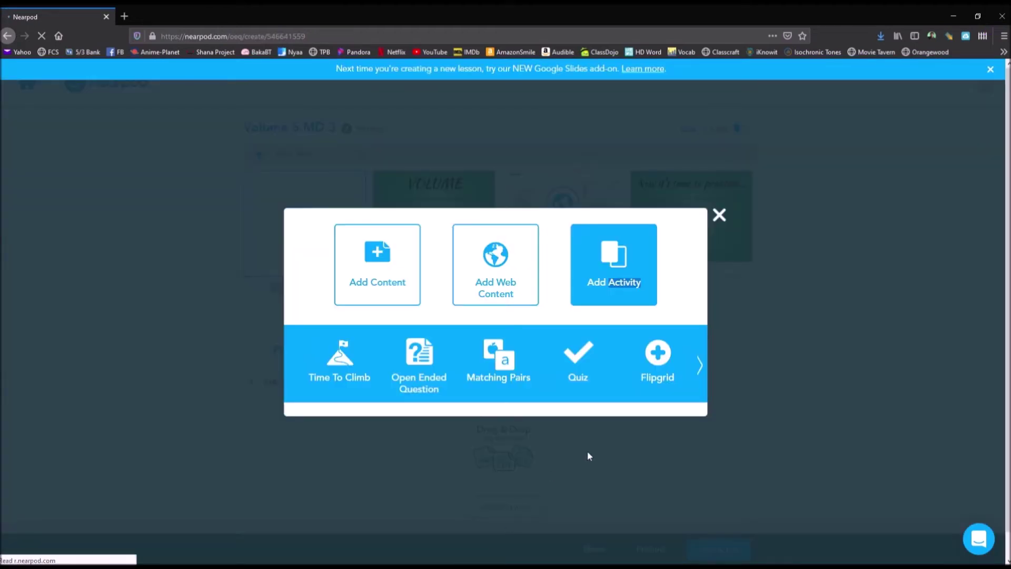
pyautogui.click(419, 363)
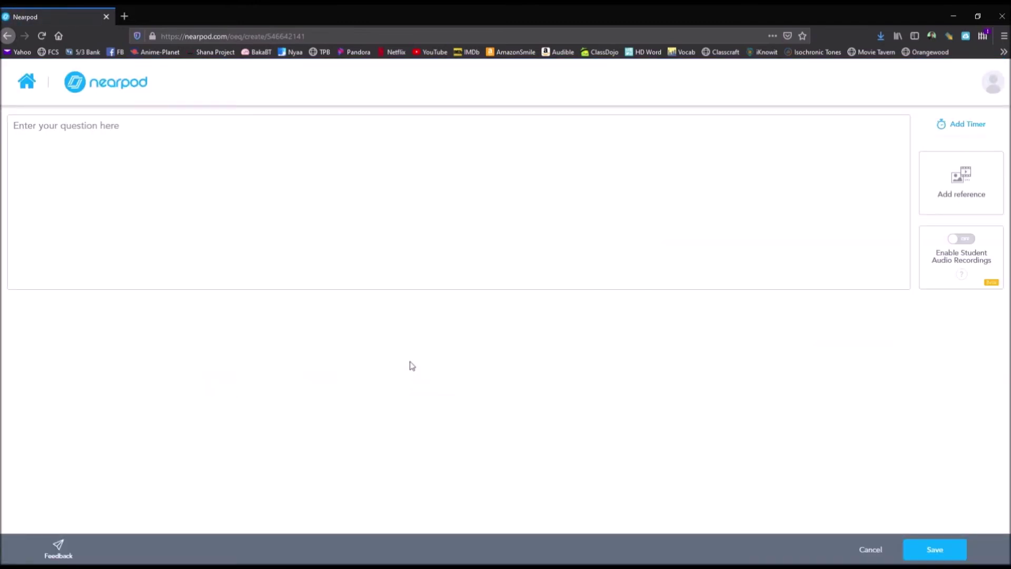
# Enter the question text "I want my students to enter their answers by typing them into the box below."
pyautogui.click(418, 162)
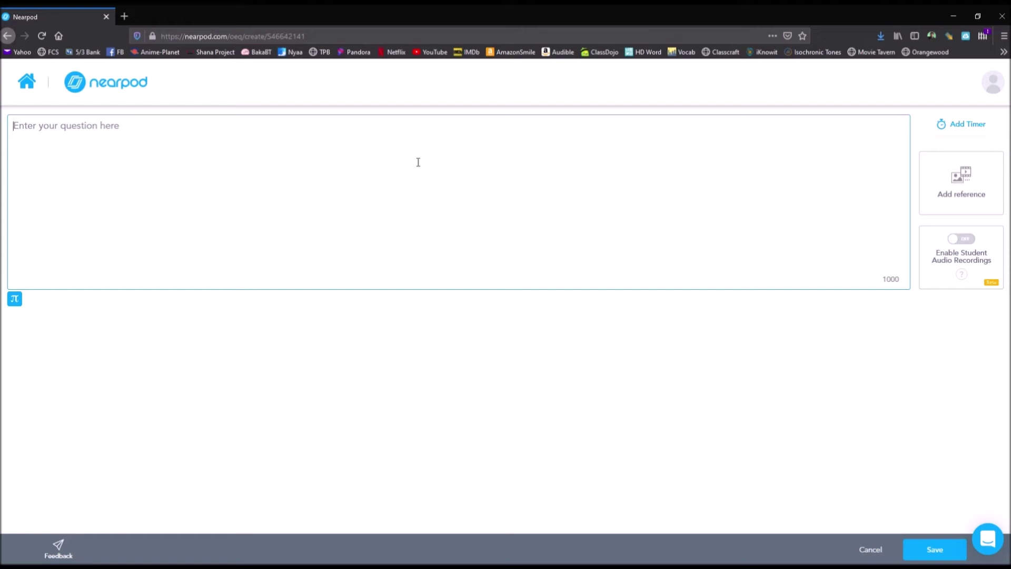
pyautogui.write('I ')
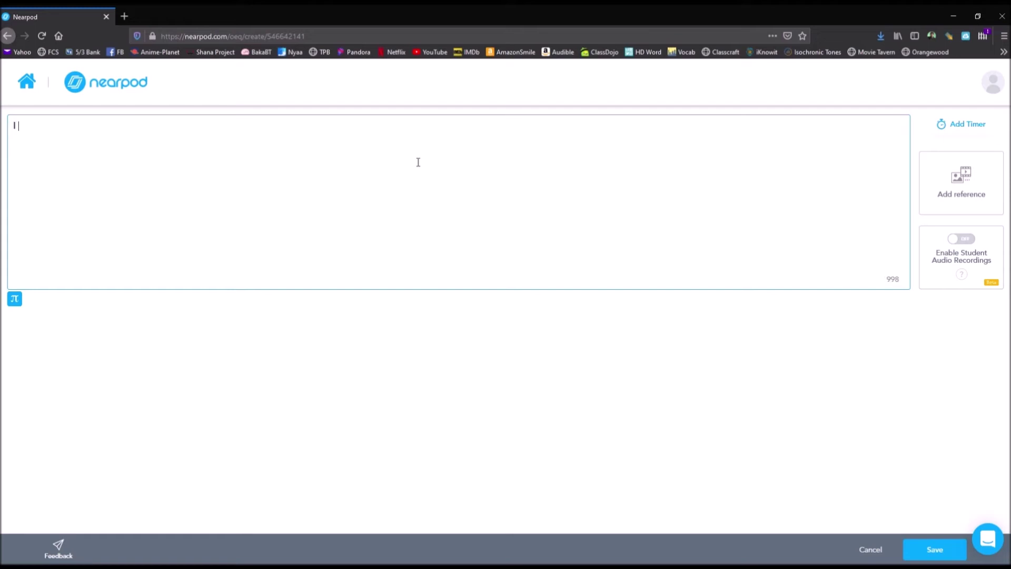
pyautogui.write('want my students to e')
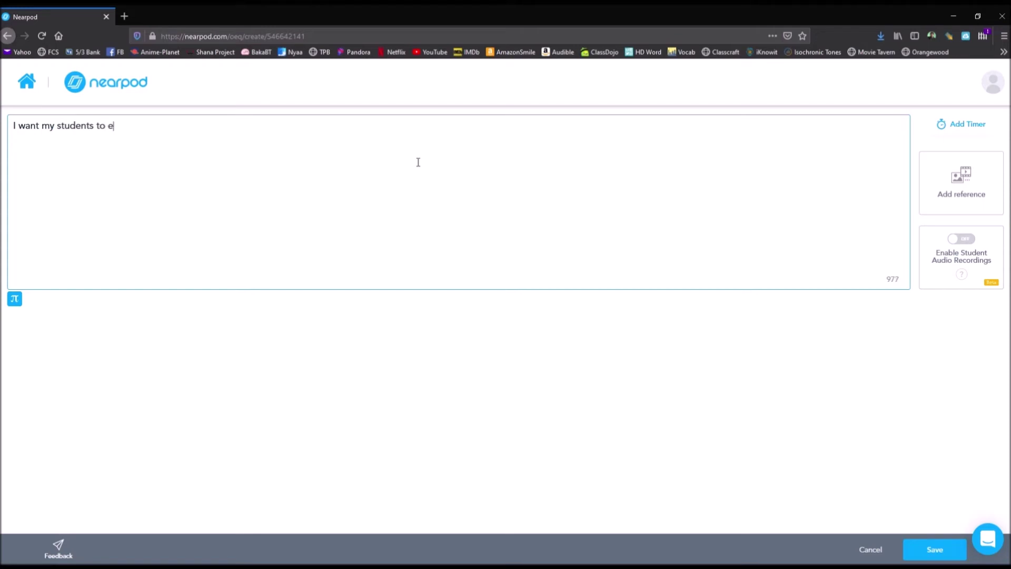
pyautogui.write('nter their ea')
pyautogui.press('BackSpace')
pyautogui.write('nswers by ')
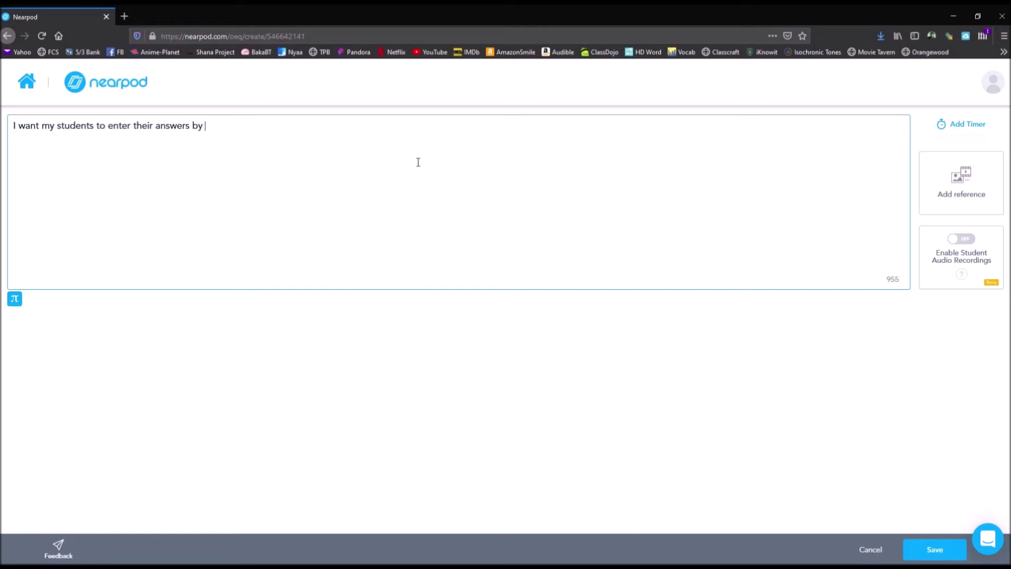
pyautogui.write('typing them into the box below.')
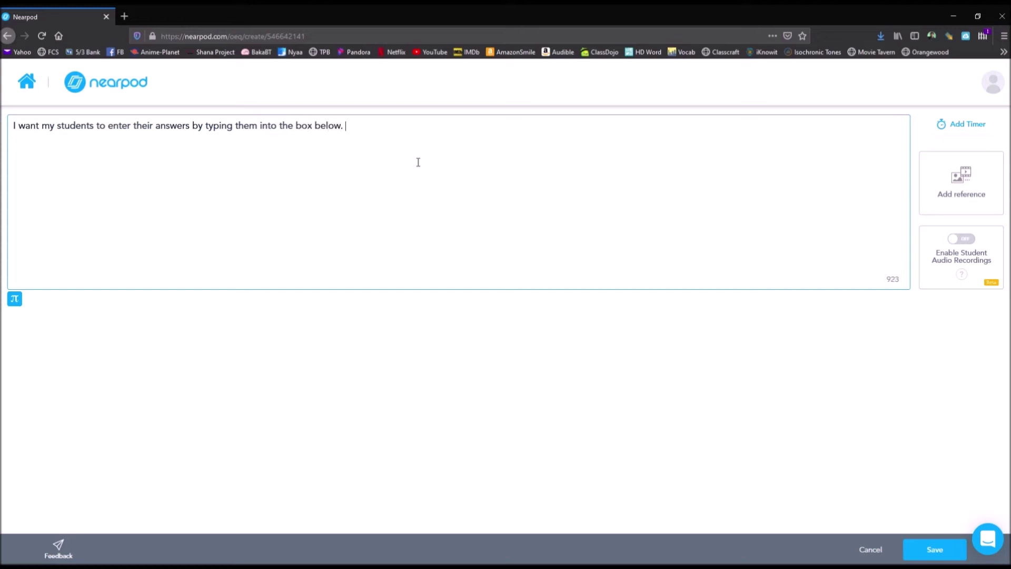
# Change the end of the question to "space below." and save the open ended question
pyautogui.press('BackSpace')
pyautogui.press('BackSpace')
pyautogui.press('BackSpace')
pyautogui.press('BackSpace')
pyautogui.press('BackSpace')
pyautogui.press('BackSpace')
pyautogui.press('BackSpace')
pyautogui.press('BackSpace')
pyautogui.press('BackSpace')
pyautogui.press('BackSpace')
pyautogui.write('space below.')
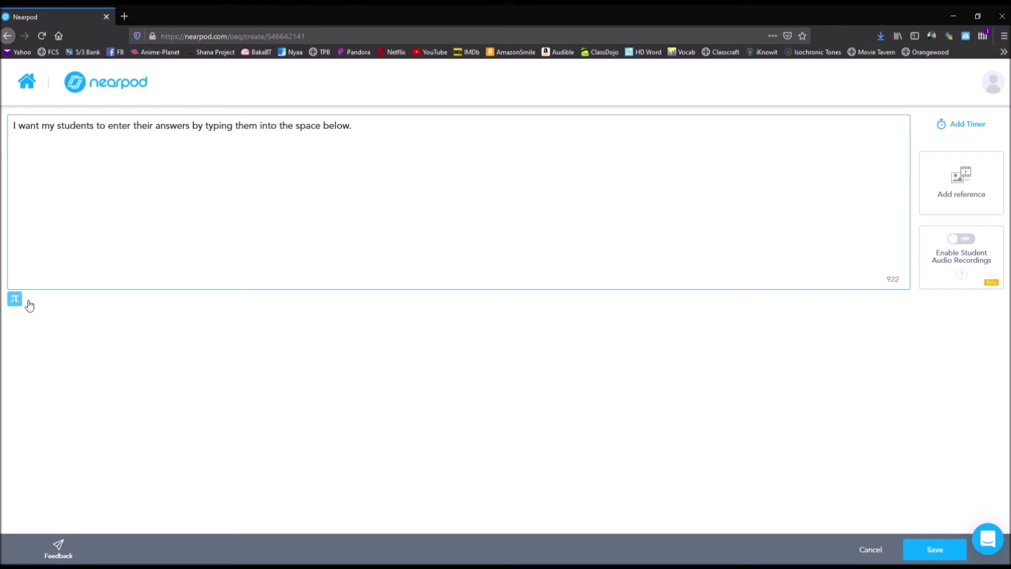
pyautogui.click(946, 550)
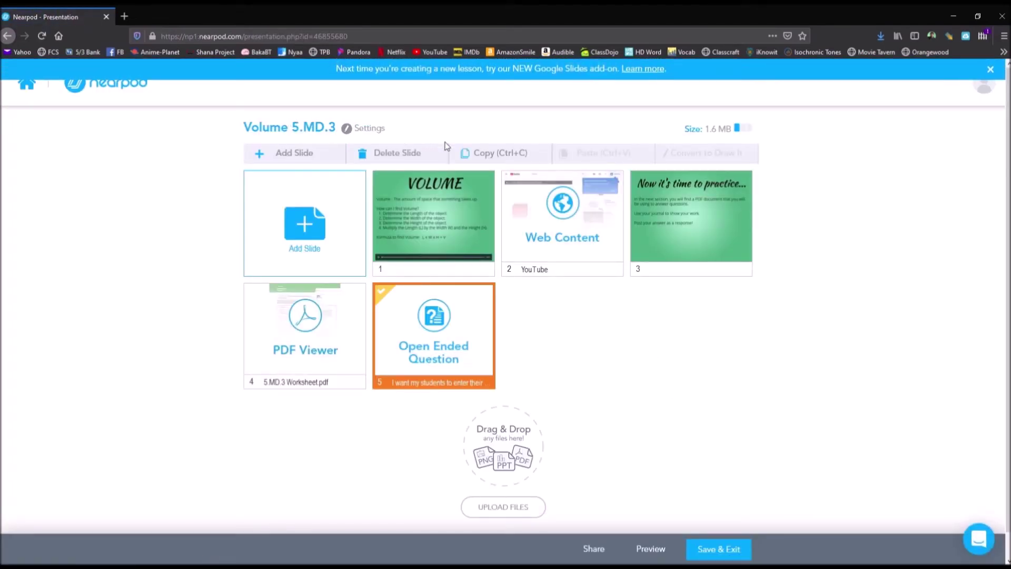
# Preview the open ended question as students see it and go back through the preceding slides
pyautogui.click(661, 549)
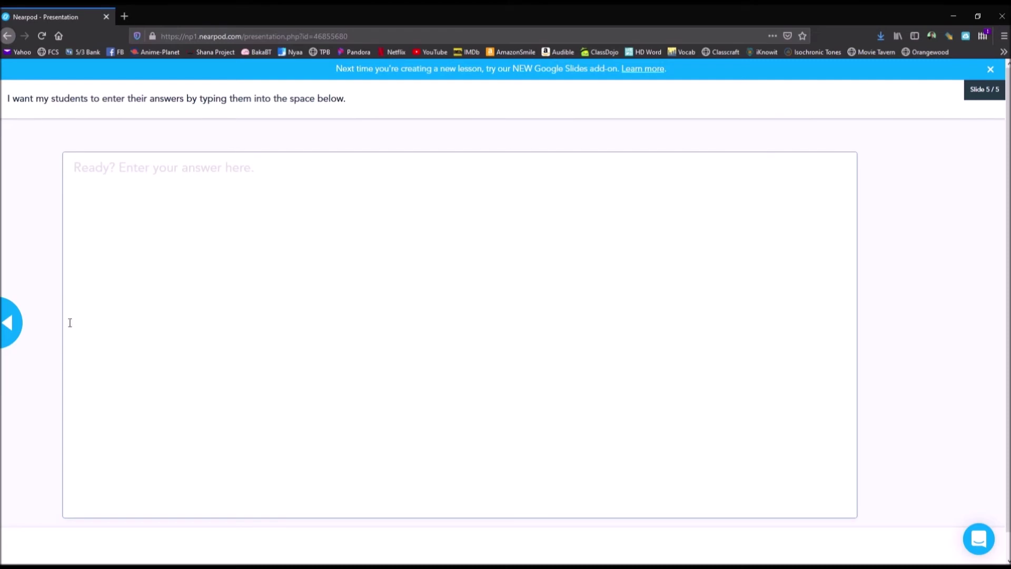
pyautogui.click(10, 322)
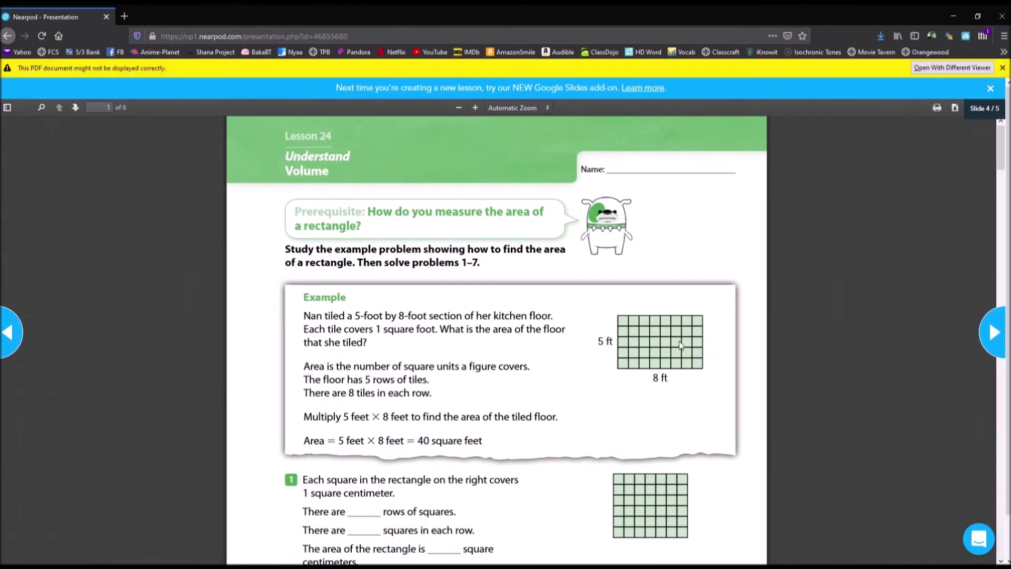
pyautogui.click(16, 346)
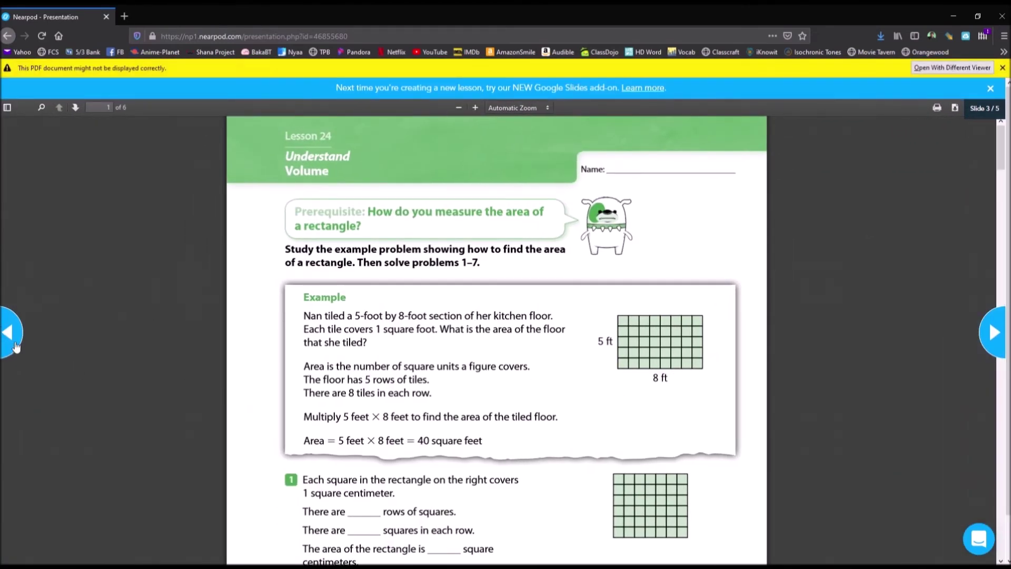
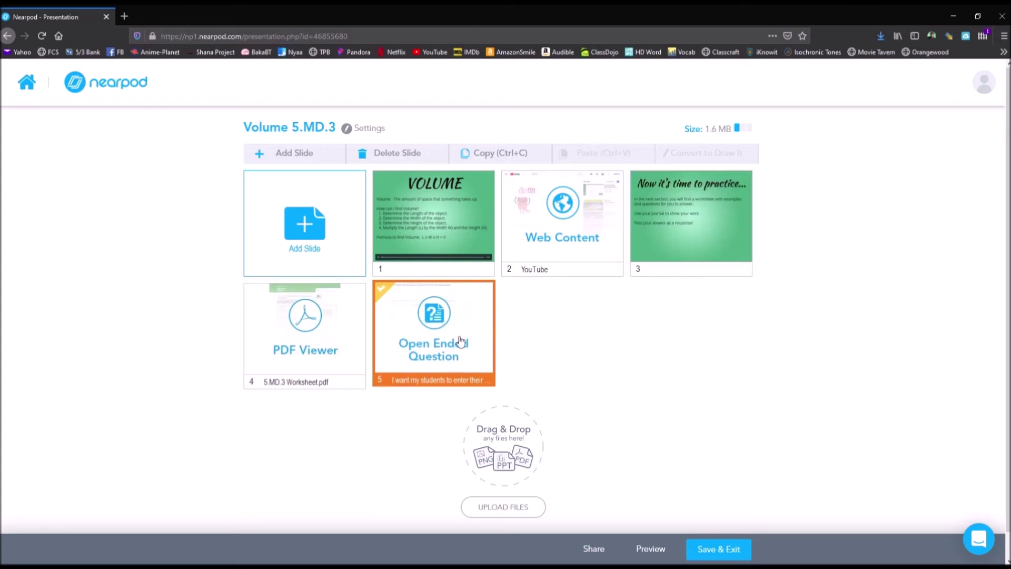
# Open 5.MD.3 Worksheet.pdf from the fourth slide, capture problems 1 to 3 on its first page as an image, and close the file
pyautogui.click(304, 324)
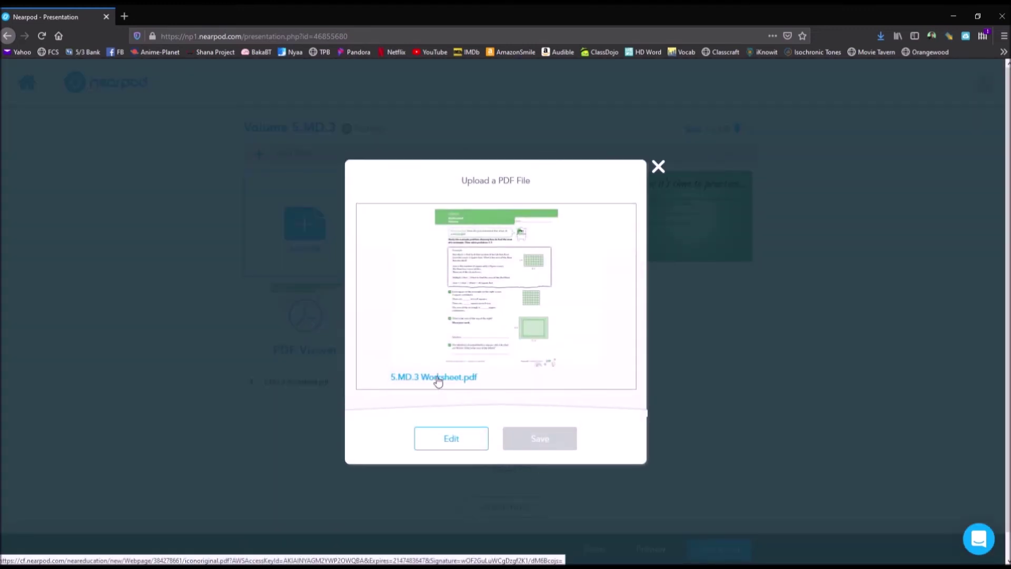
pyautogui.click(440, 384)
pyautogui.scroll(-5, 666, 379)
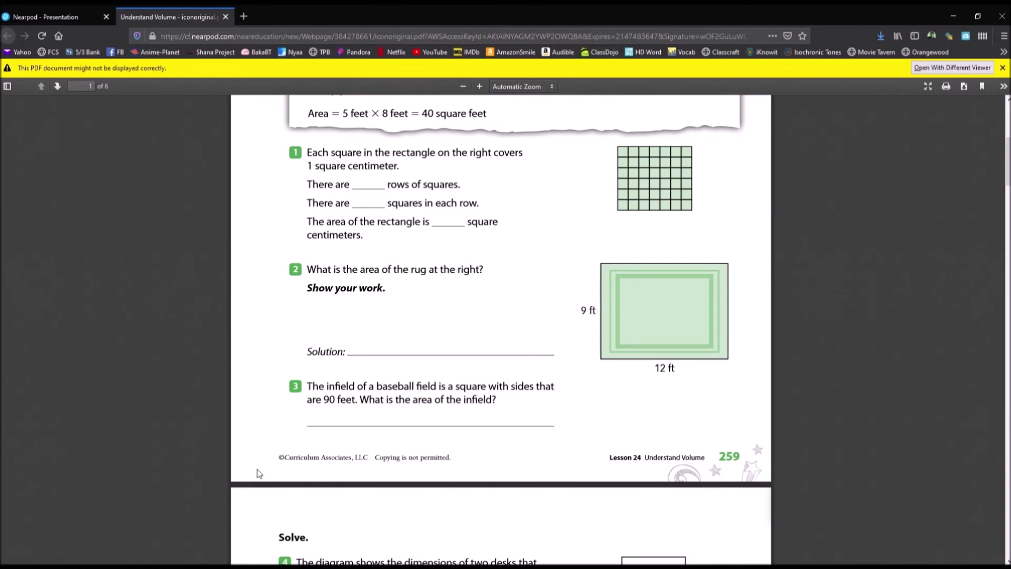
pyautogui.hotkey('ctrl', 'shift', 's')
pyautogui.moveTo(265, 135); pyautogui.dragTo(744, 432)
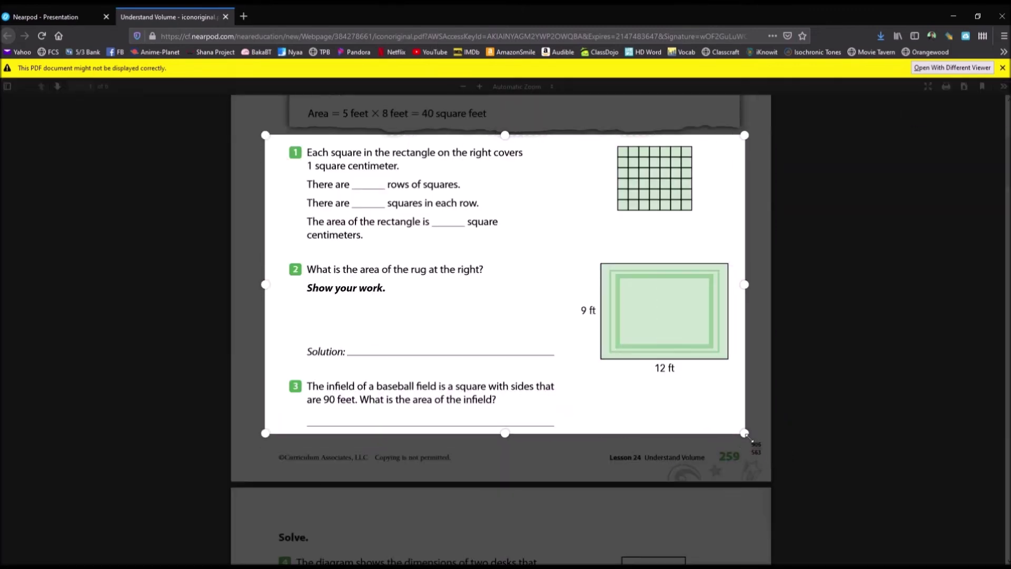
pyautogui.click(652, 451)
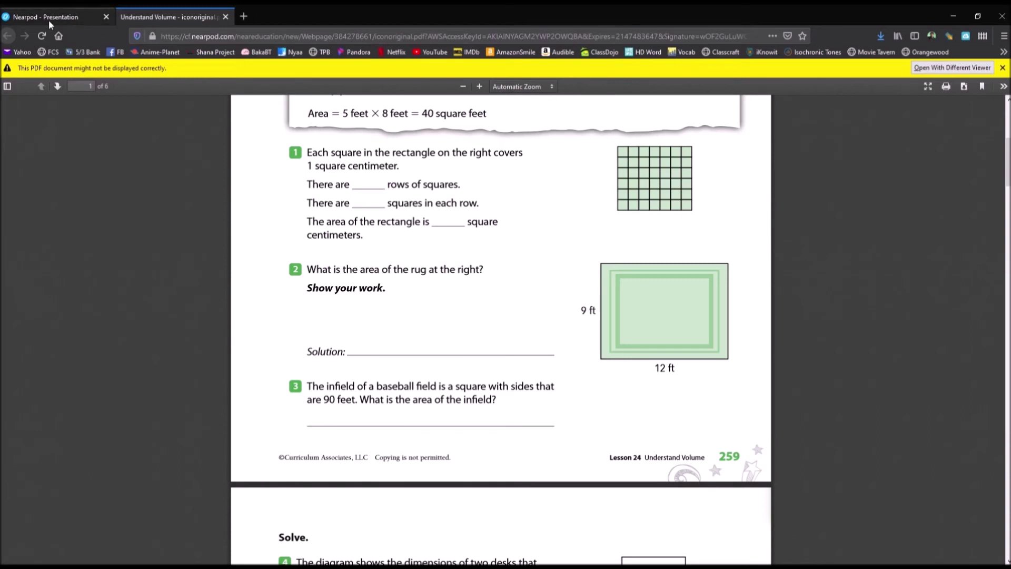
pyautogui.click(227, 16)
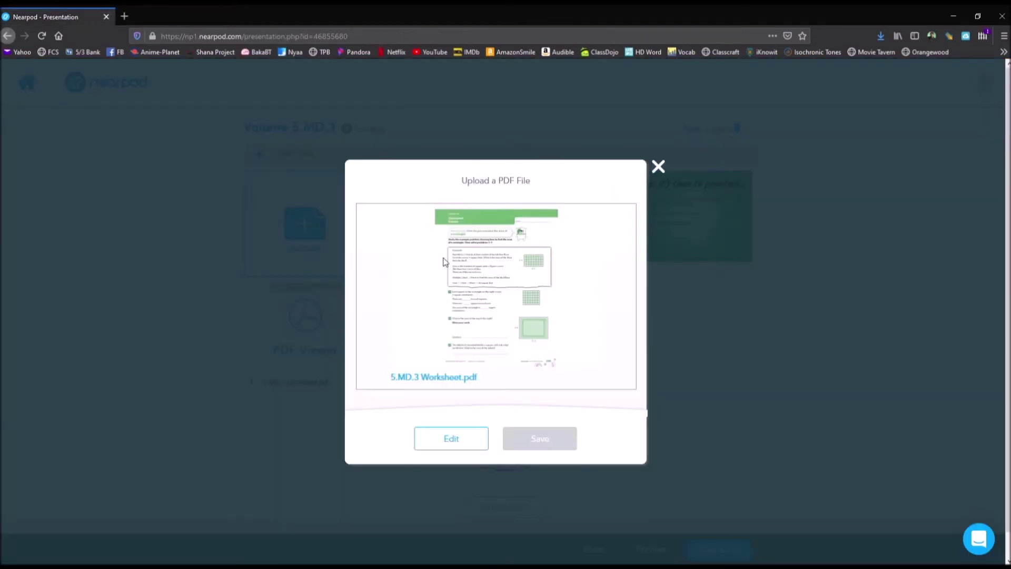
pyautogui.click(658, 167)
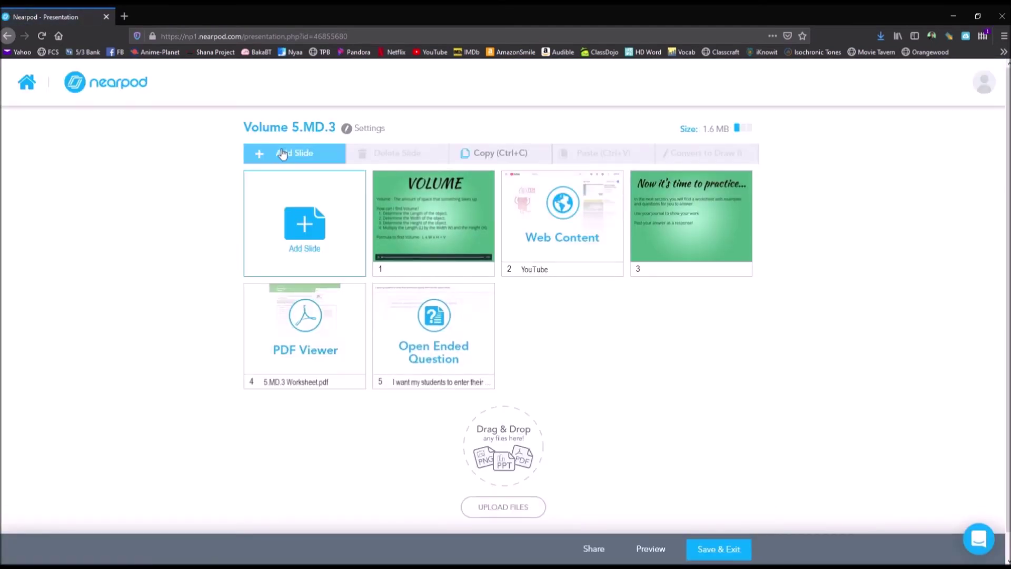
# Add a new content slide to the lesson and title it "Page 1"
pyautogui.click(277, 153)
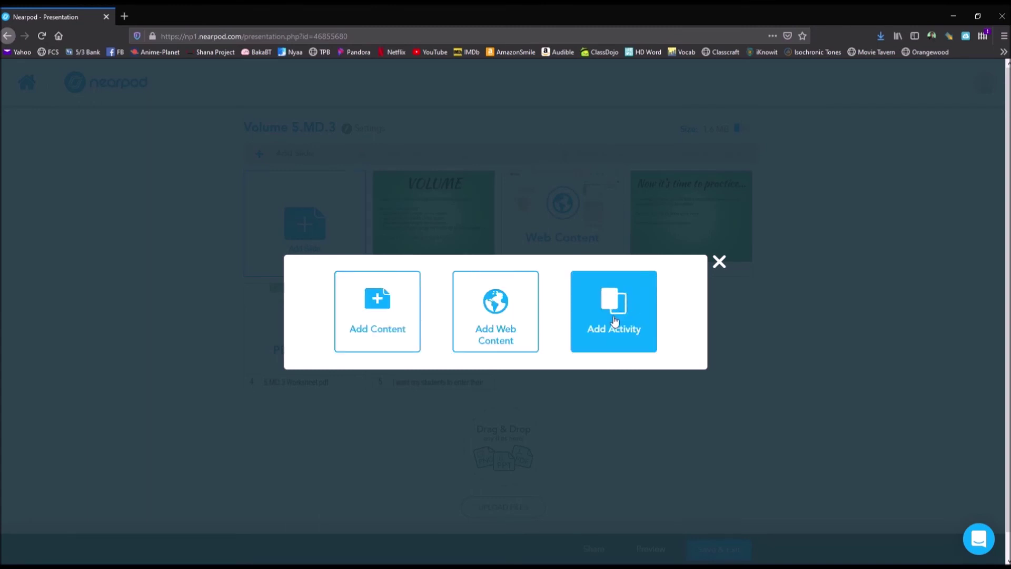
pyautogui.click(386, 329)
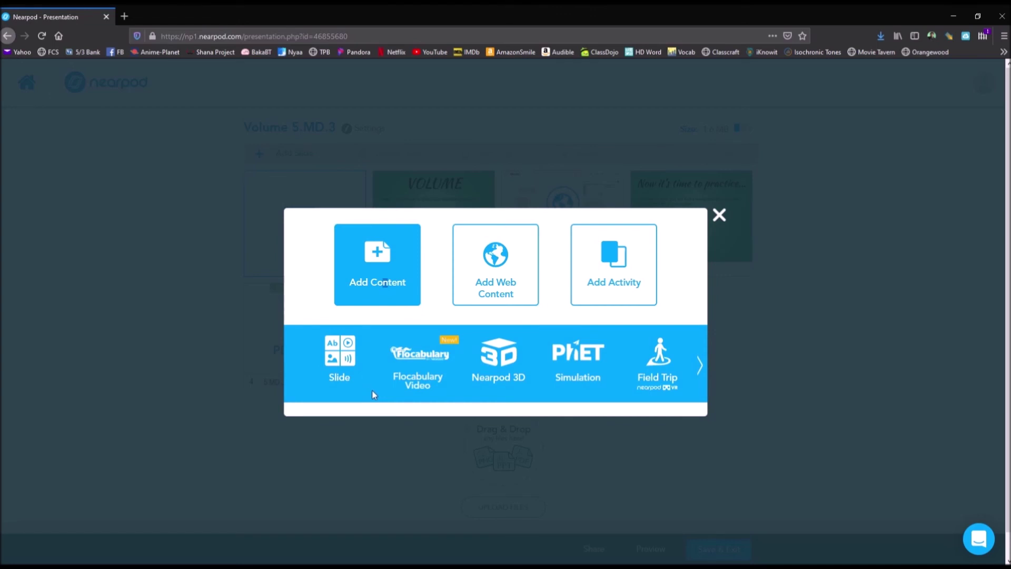
pyautogui.click(341, 363)
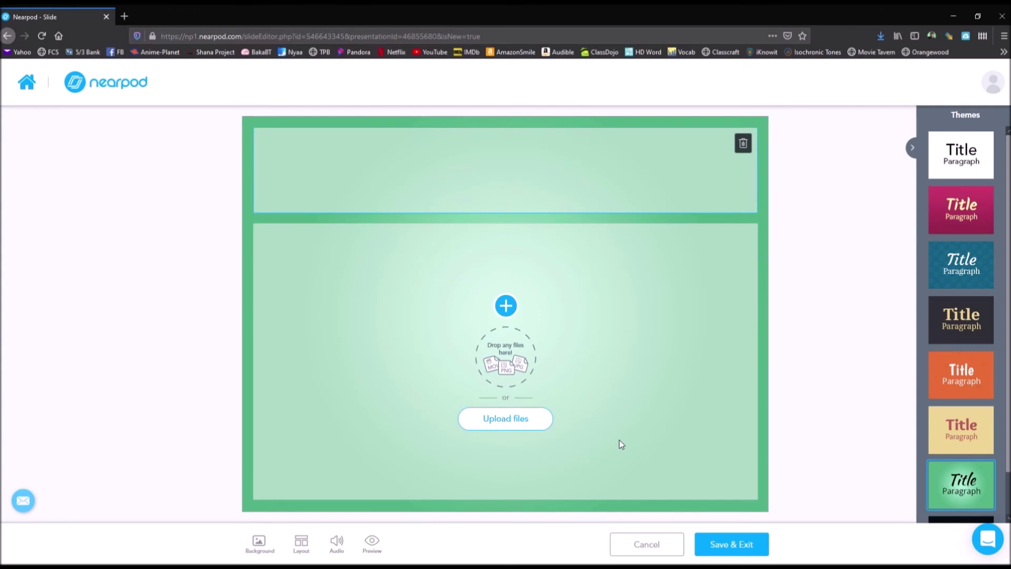
pyautogui.write('Page 1')
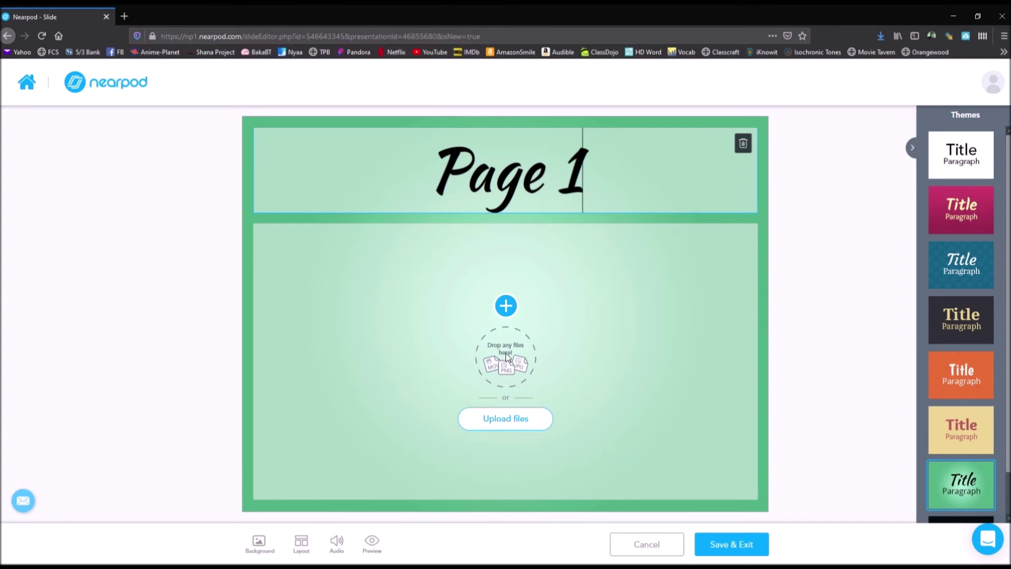
# Upload the captured image of worksheet problems 1 to 3 into the slide body and shift it down to show problem 1
pyautogui.click(47, 566)
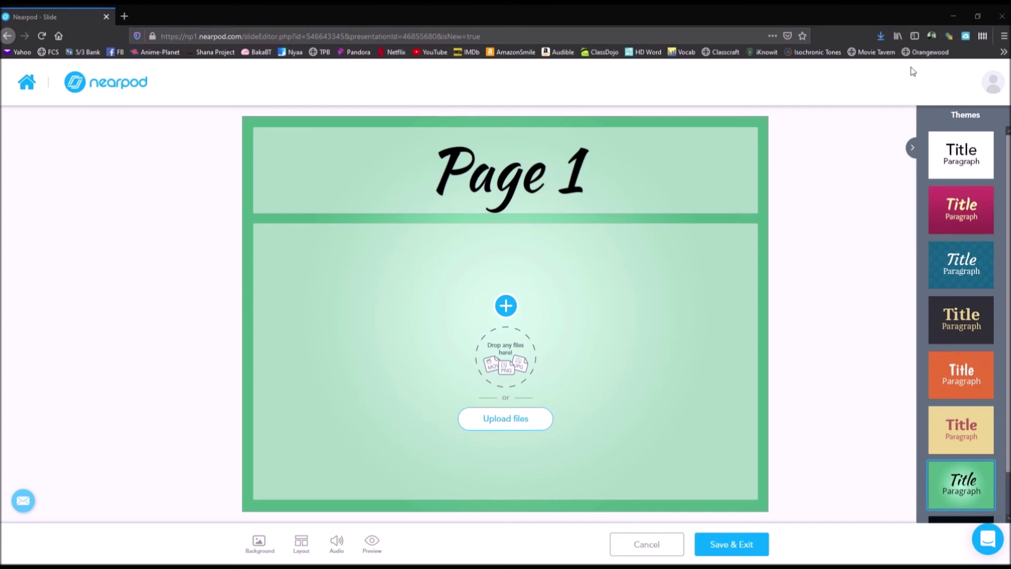
pyautogui.click(514, 429)
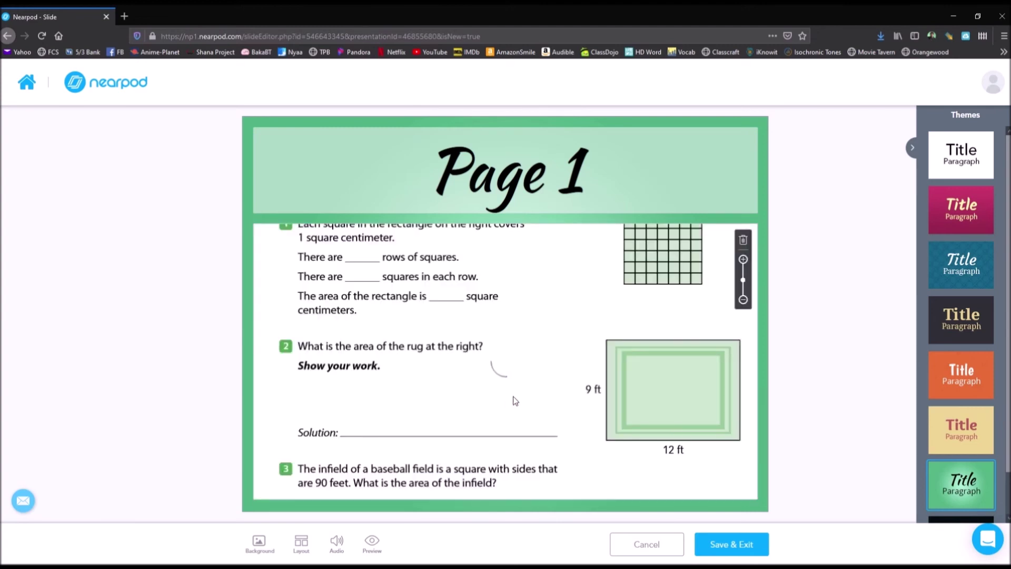
pyautogui.click(743, 299)
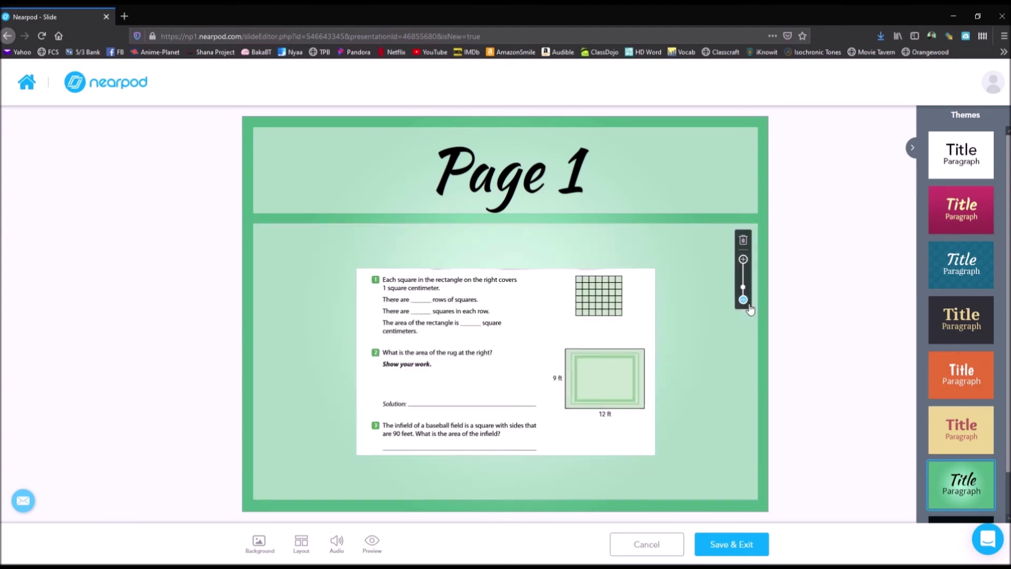
pyautogui.click(743, 259)
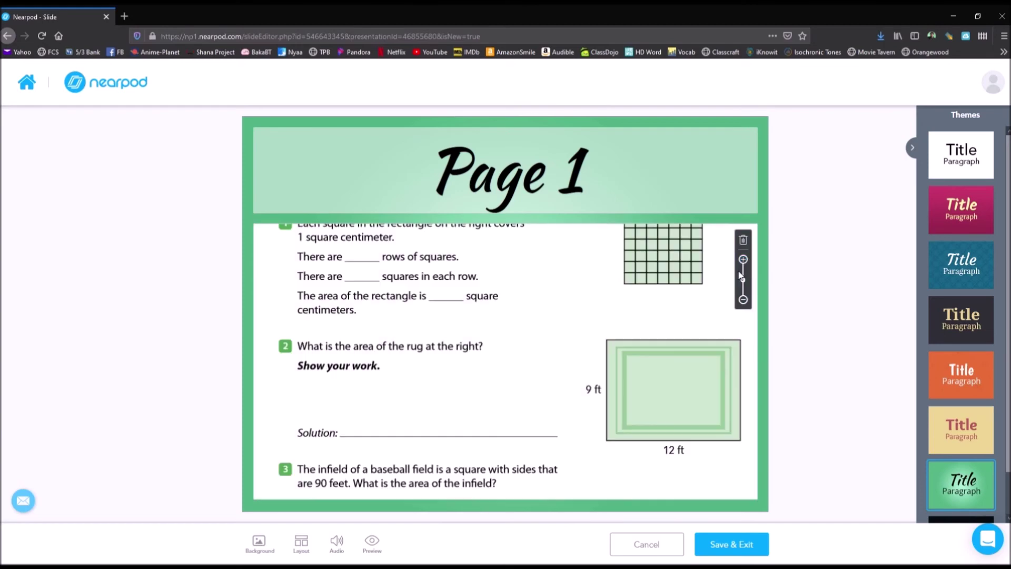
pyautogui.moveTo(515, 351)
pyautogui.mouseDown()
pyautogui.moveTo(530, 400)
pyautogui.moveTo(523, 330)
pyautogui.moveTo(525, 340)
pyautogui.mouseUp()
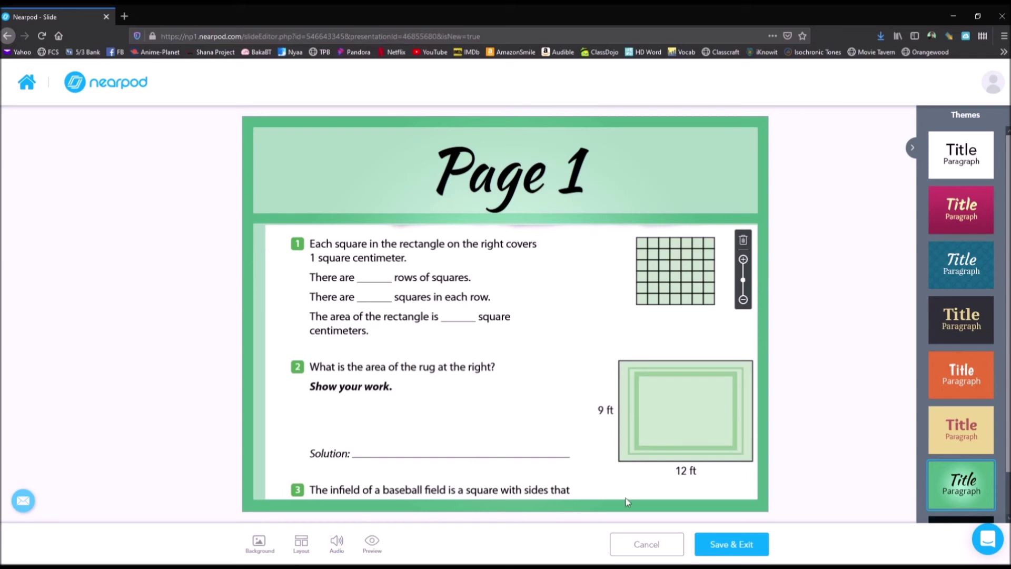
# Save the Page 1 slide and move it ahead of the Open Ended Question
pyautogui.click(709, 544)
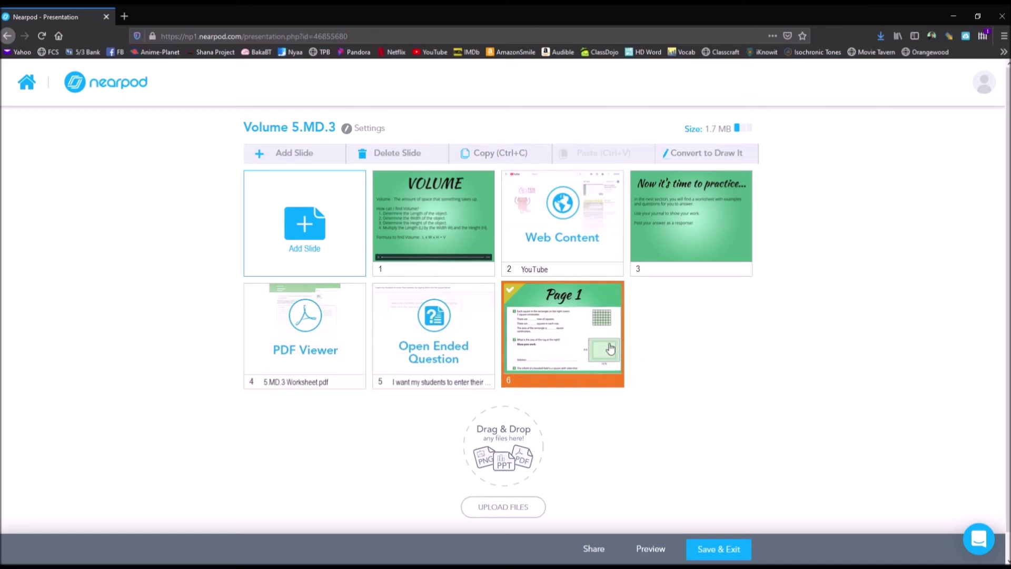
pyautogui.moveTo(565, 334); pyautogui.dragTo(442, 337)
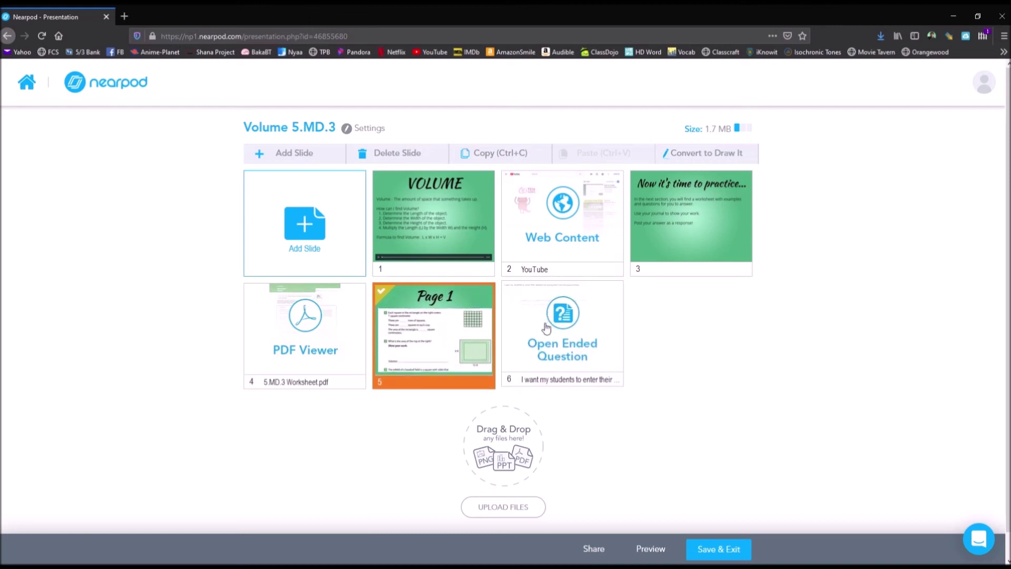
# Add a new content slide to the lesson, title it "Page 2", and save it with an empty body
pyautogui.click(296, 233)
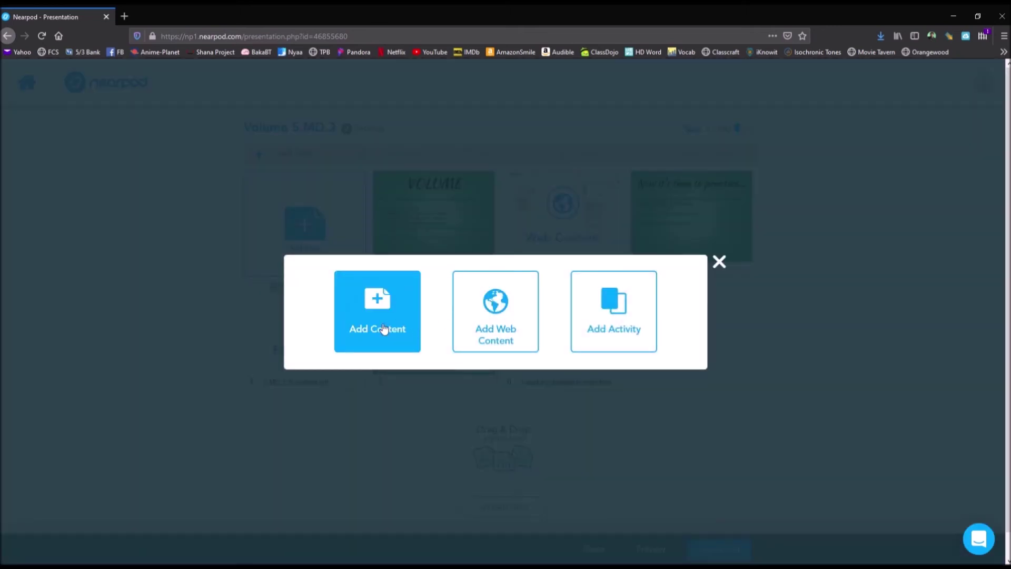
pyautogui.click(383, 329)
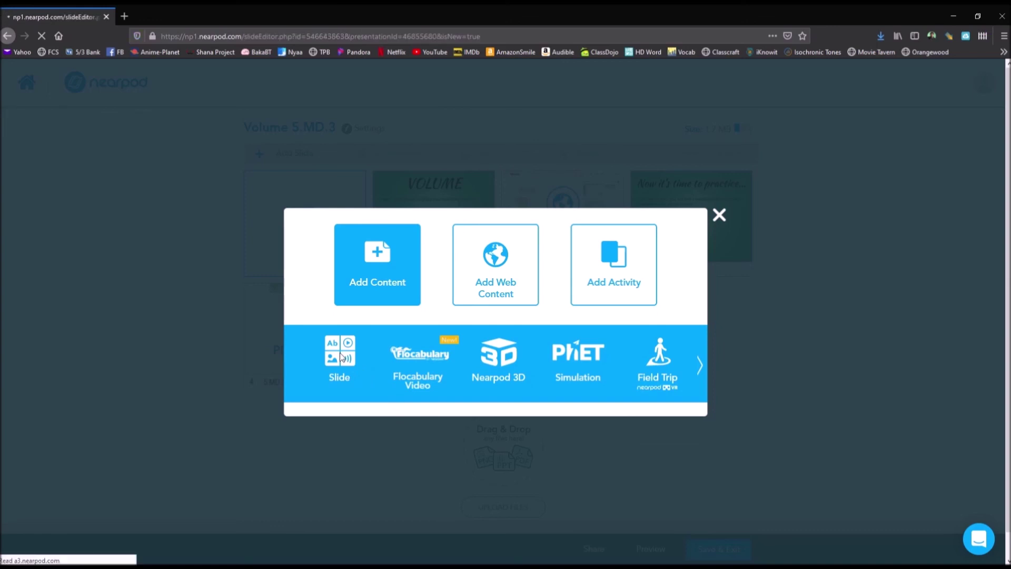
pyautogui.click(340, 354)
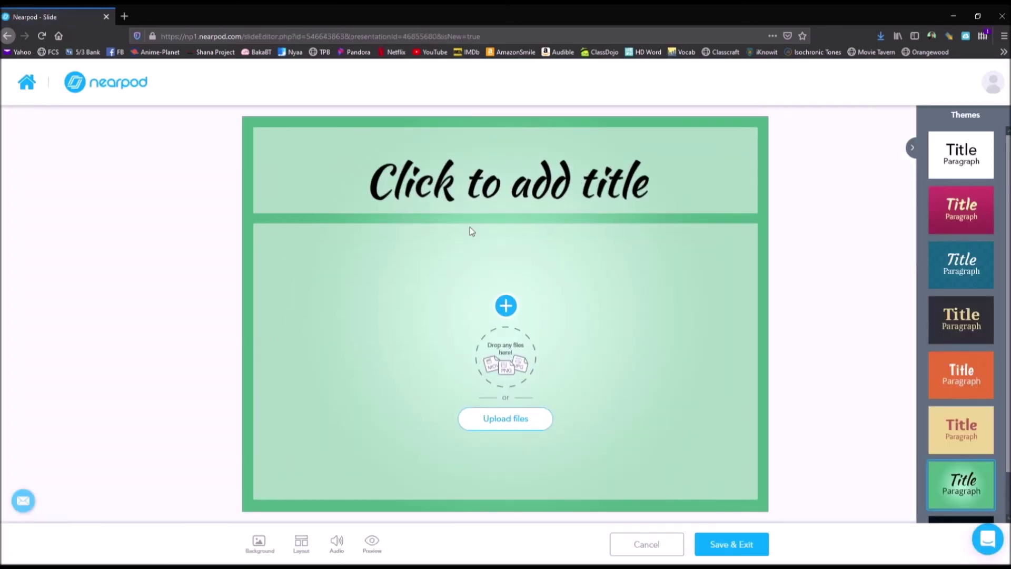
pyautogui.click(507, 180)
pyautogui.write('Pag')
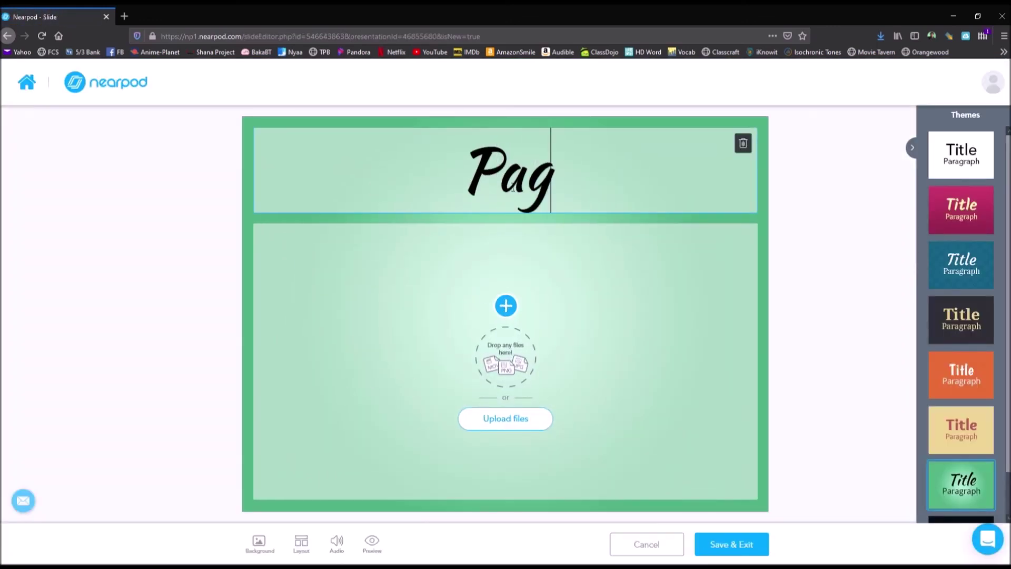
pyautogui.write('e 2')
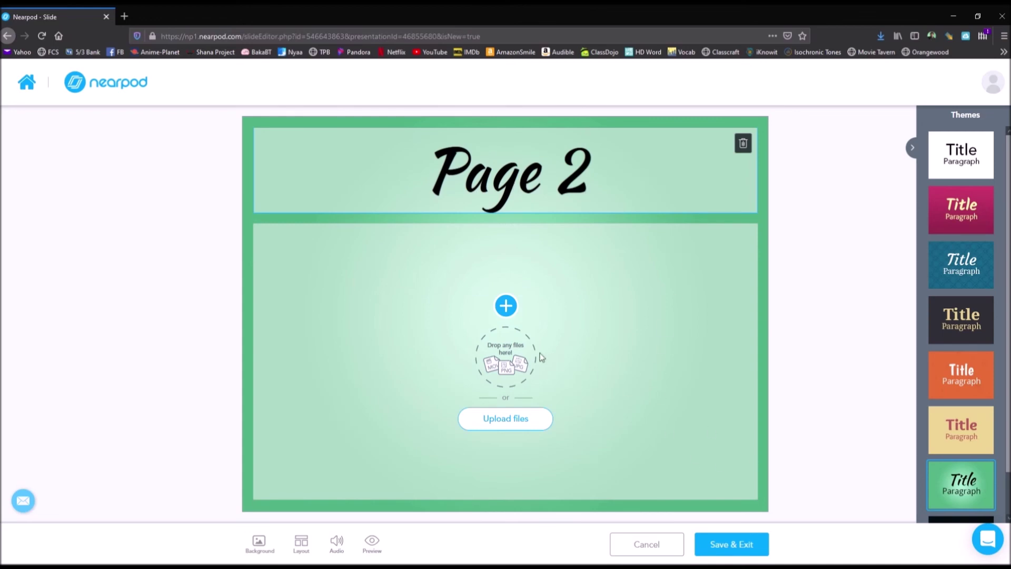
pyautogui.click(743, 545)
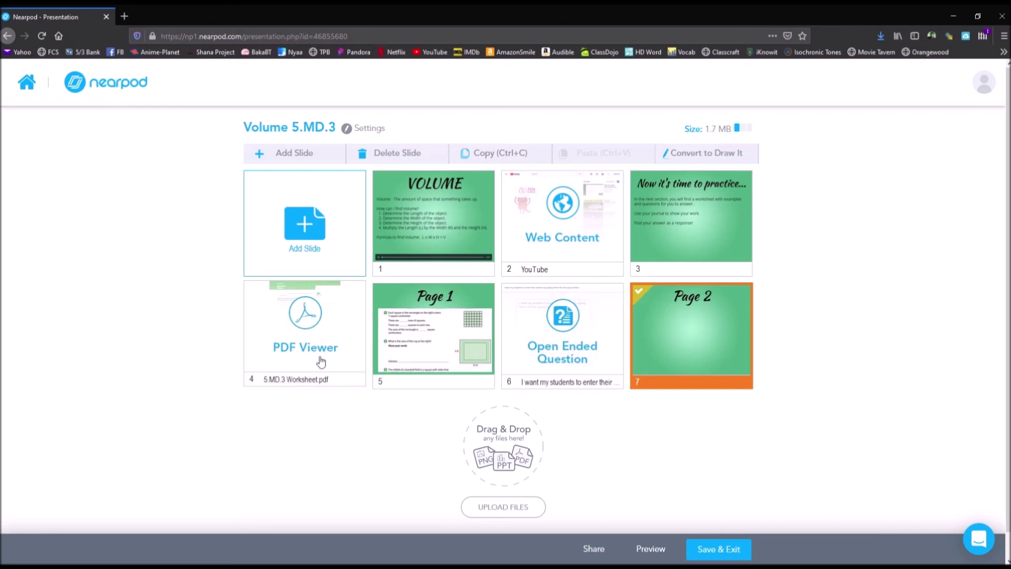
pyautogui.click(308, 330)
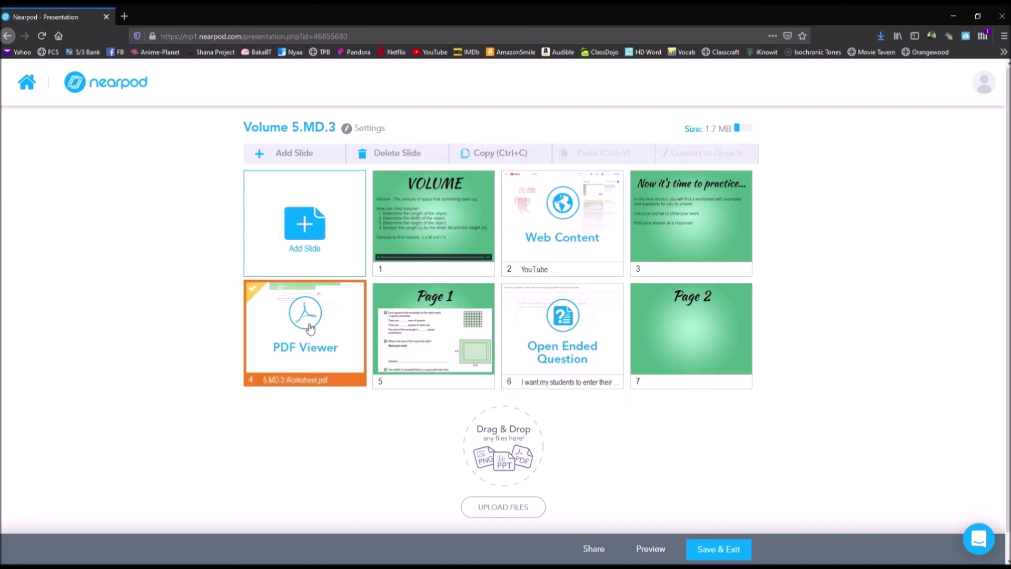
pyautogui.rightClick(308, 330)
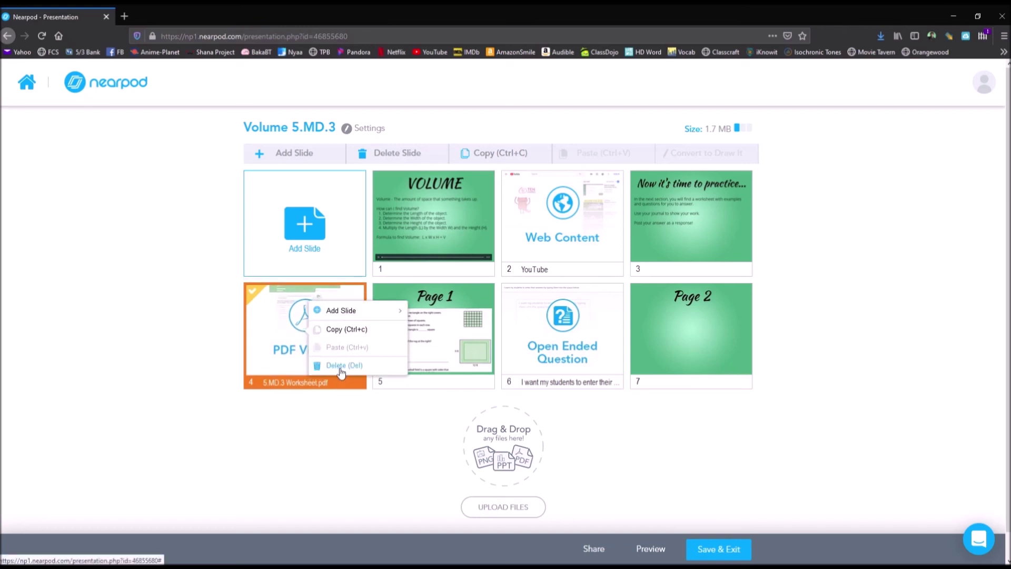
pyautogui.click(524, 331)
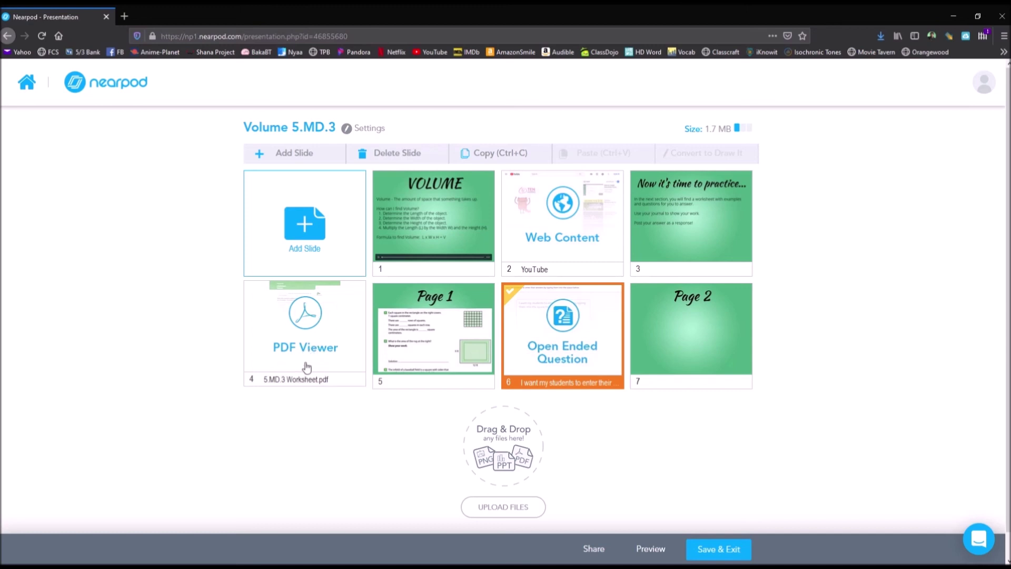
# Add an audio recording to the Page 1 slide and save it with the worksheet image scaled down to show problems 1 to 3
pyautogui.doubleClick(428, 356)
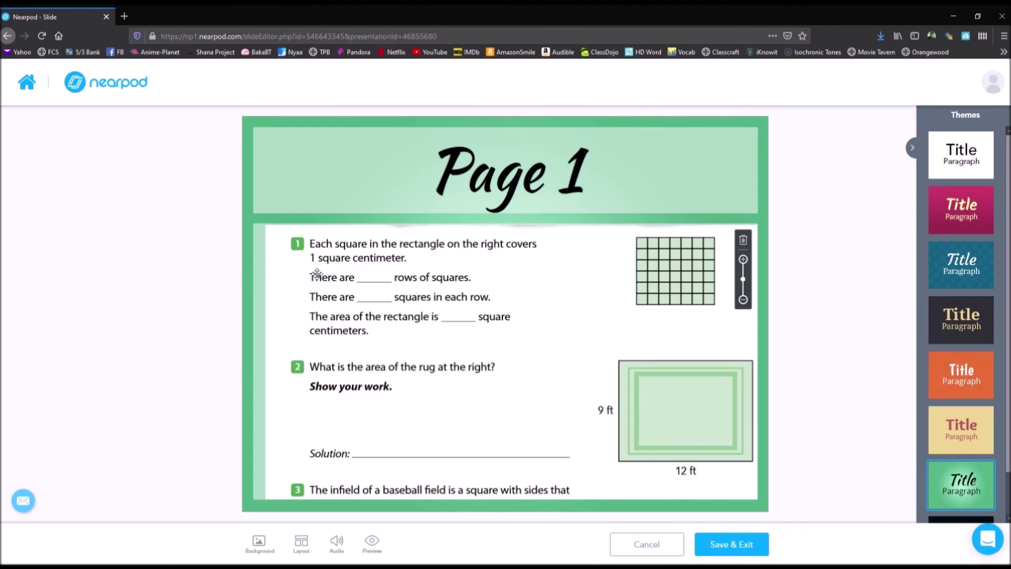
pyautogui.click(342, 545)
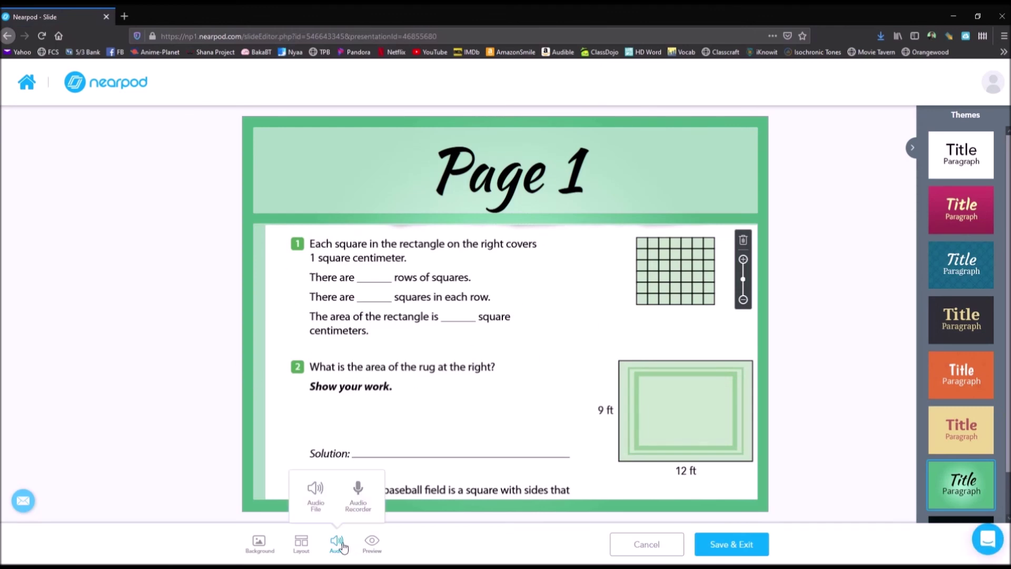
pyautogui.click(354, 501)
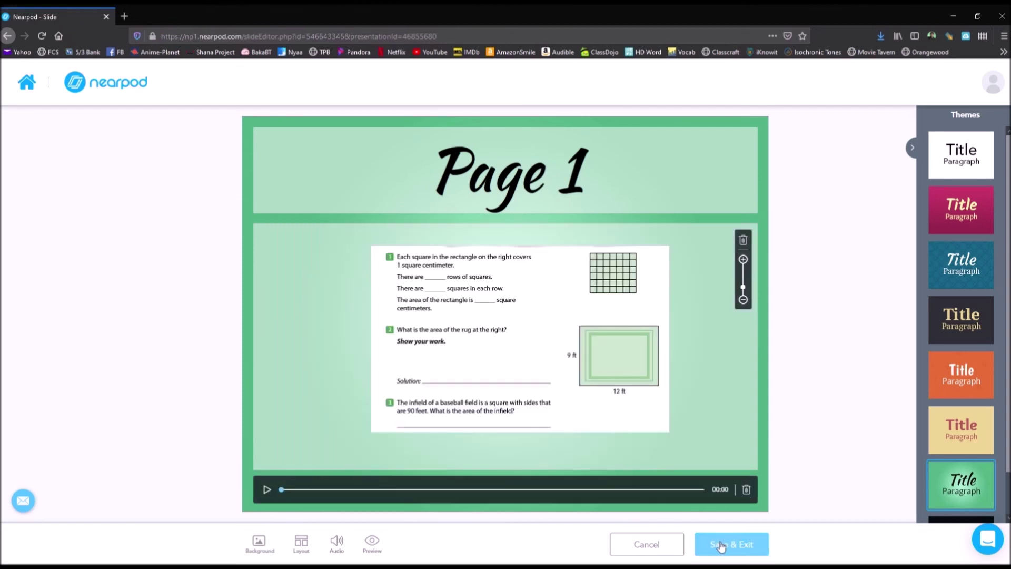
pyautogui.click(720, 540)
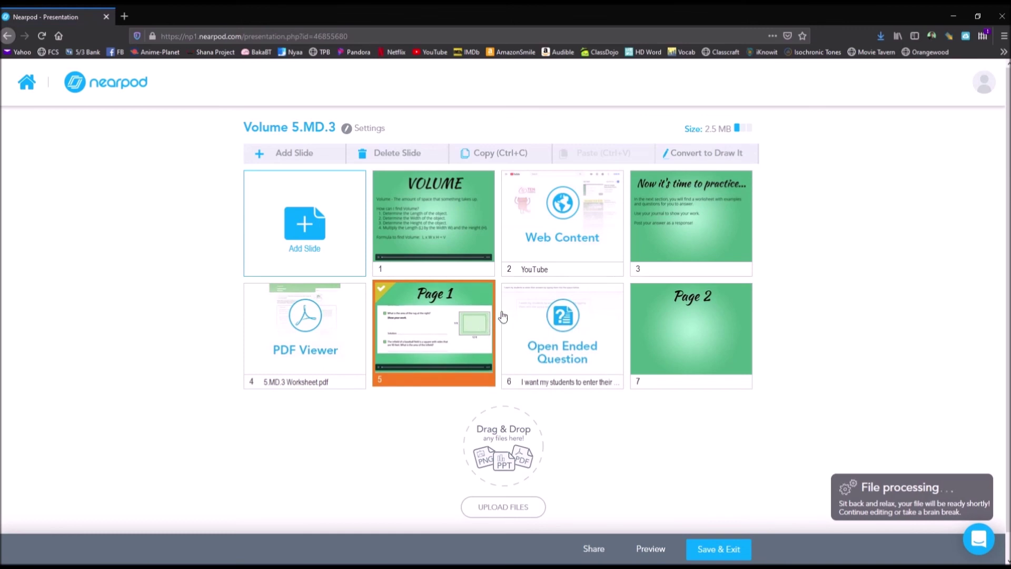
# Save the Volume 5.MD.3 lesson and return to the lesson library
pyautogui.click(558, 326)
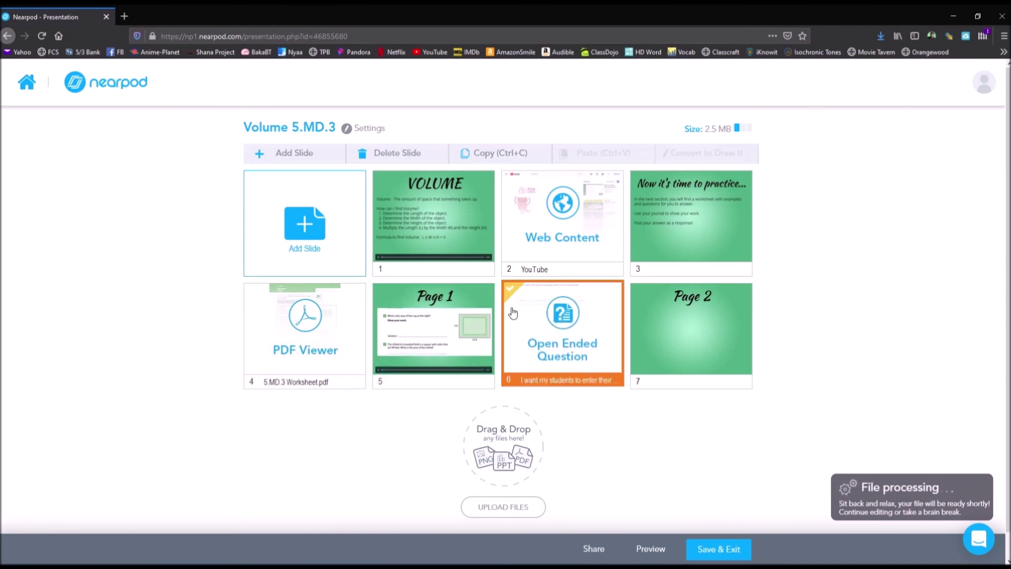
pyautogui.click(682, 345)
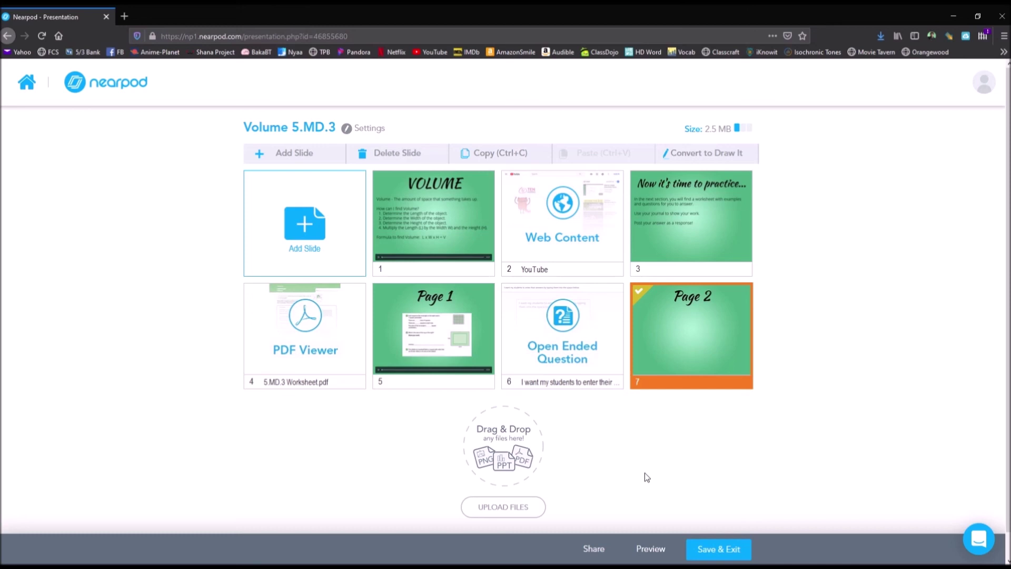
pyautogui.click(722, 550)
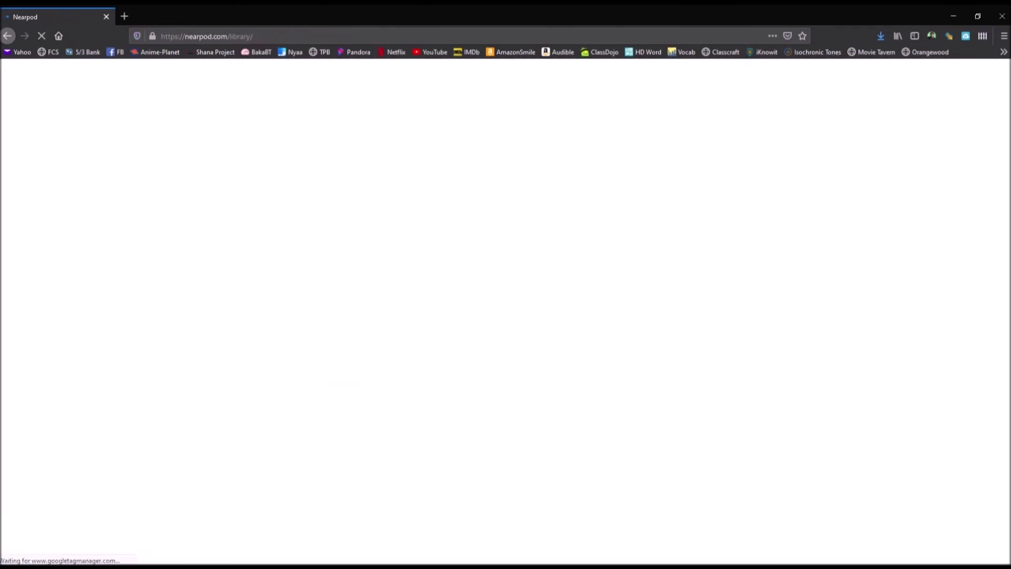
# View the sharing options for the Volume 5.MD.3 lesson and close them without sending anything
pyautogui.moveTo(419, 340)
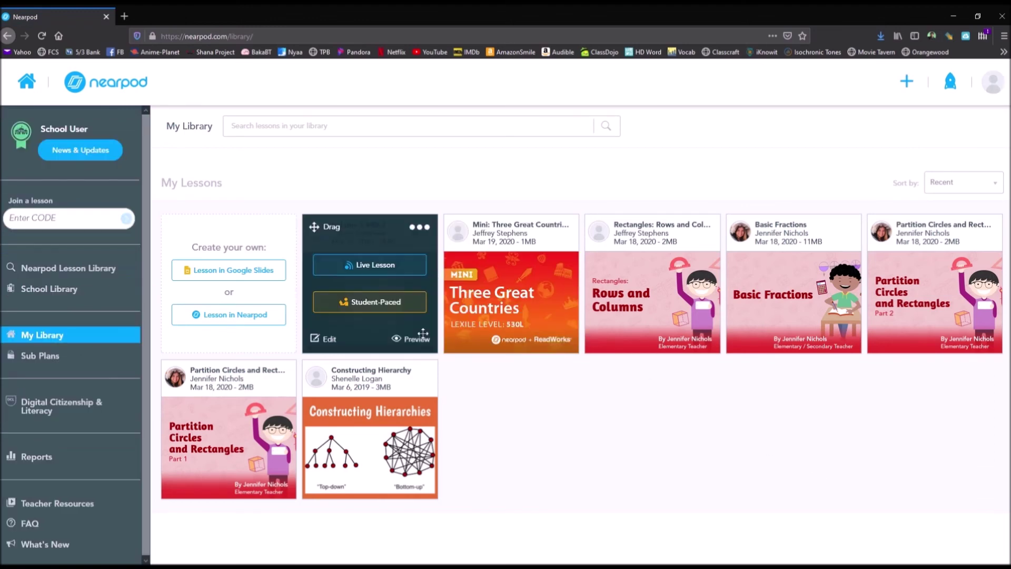
pyautogui.click(420, 229)
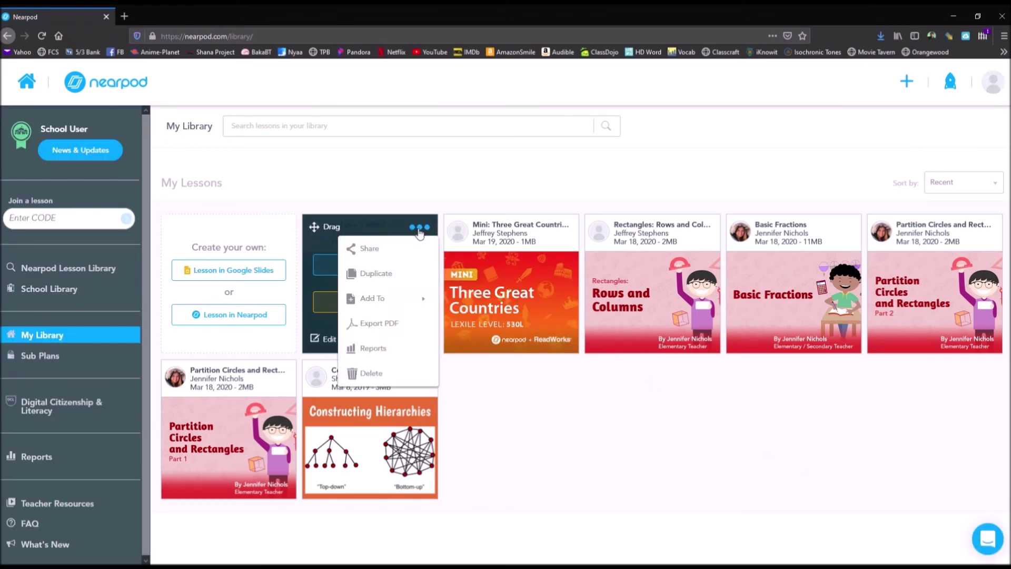
pyautogui.click(382, 248)
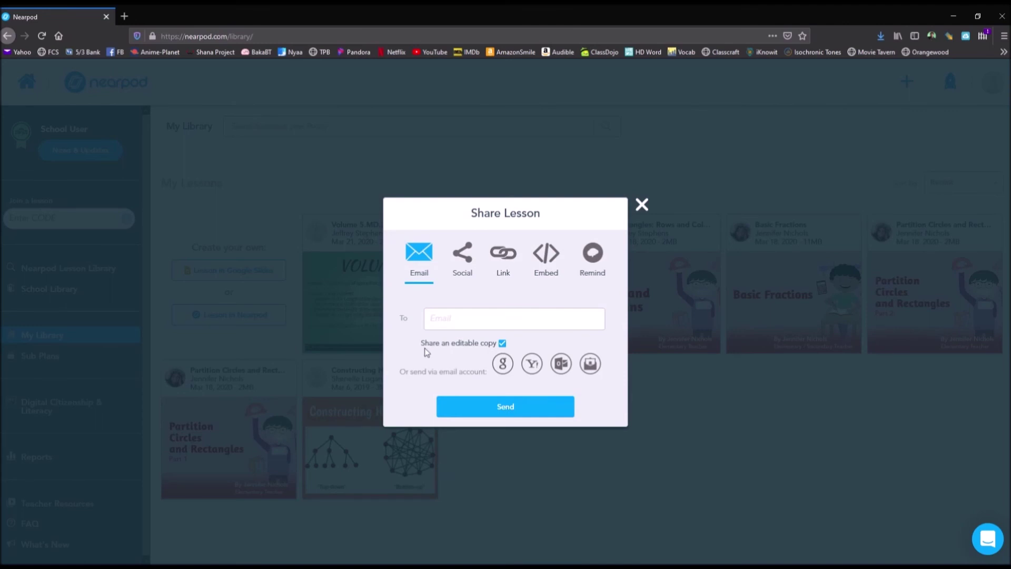
pyautogui.click(641, 204)
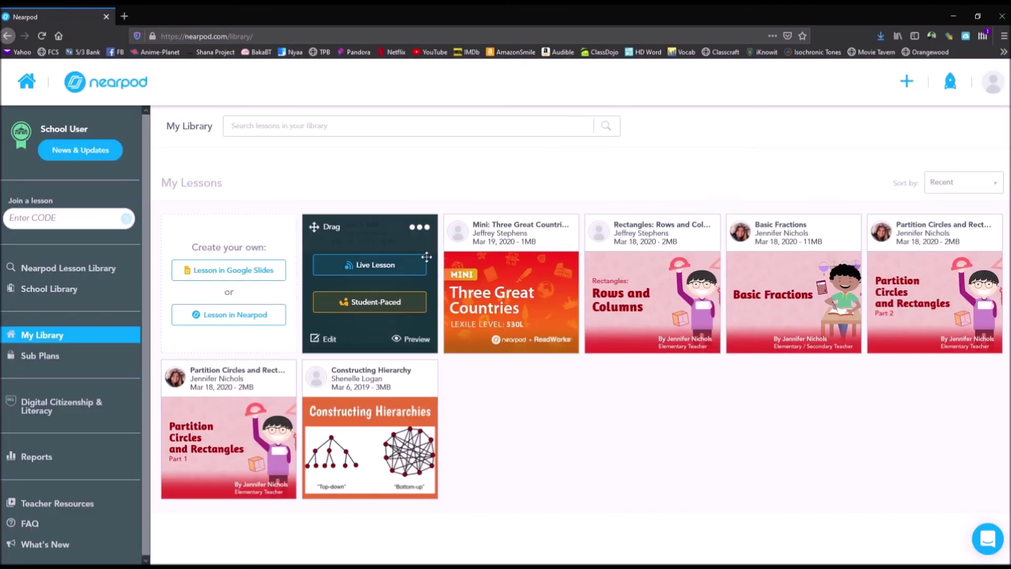
# Duplicate the Volume 5.MD.3 lesson from the library and save the copy
pyautogui.click(418, 229)
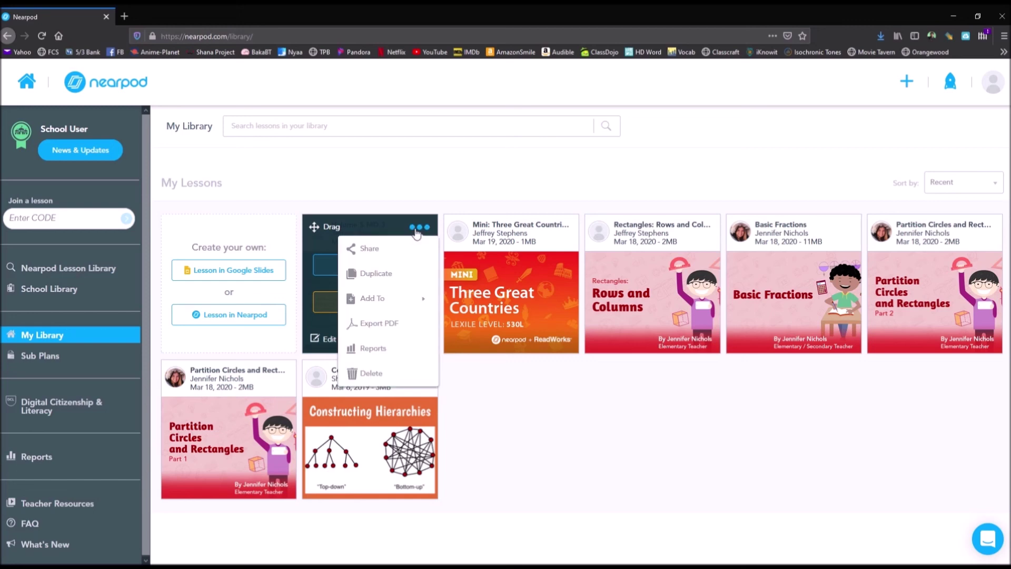
pyautogui.click(377, 275)
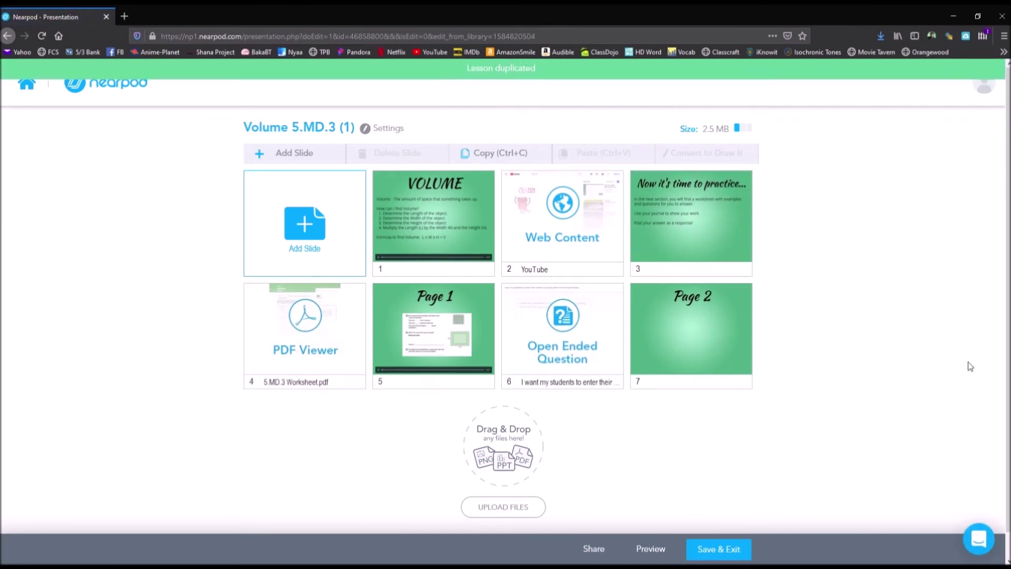
pyautogui.click(726, 550)
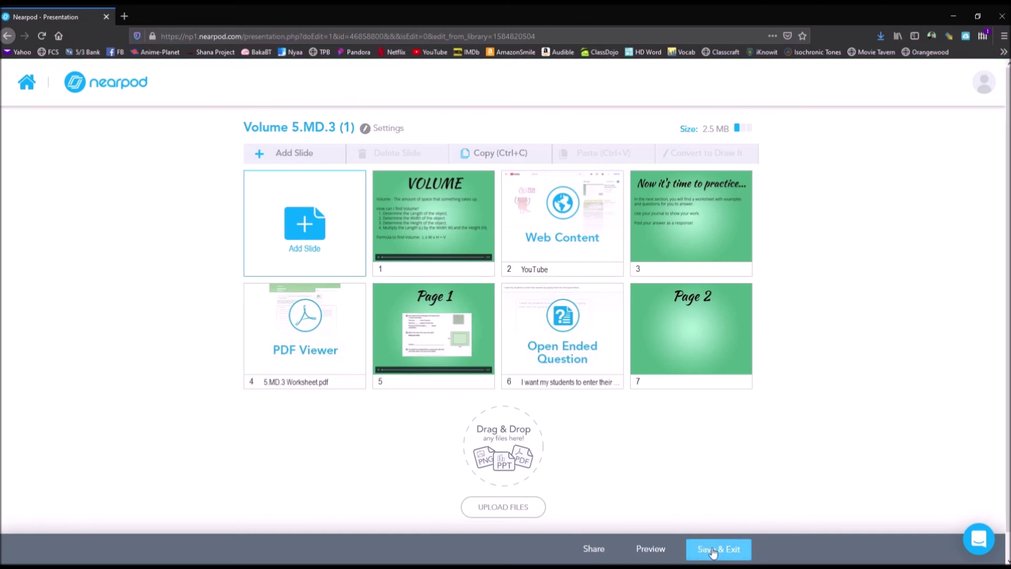